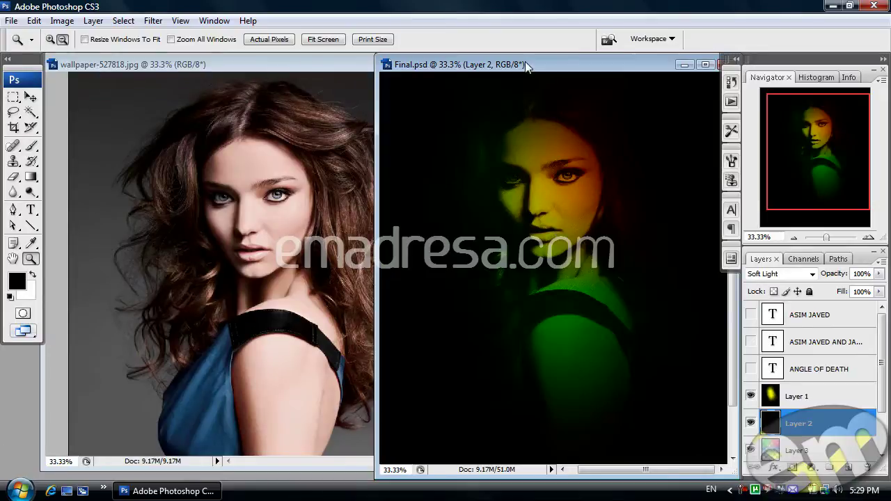
- Preview Final.psd at actual pixels, then bring wallpaper-527818.jpg forward with its window widened
click(247, 41)
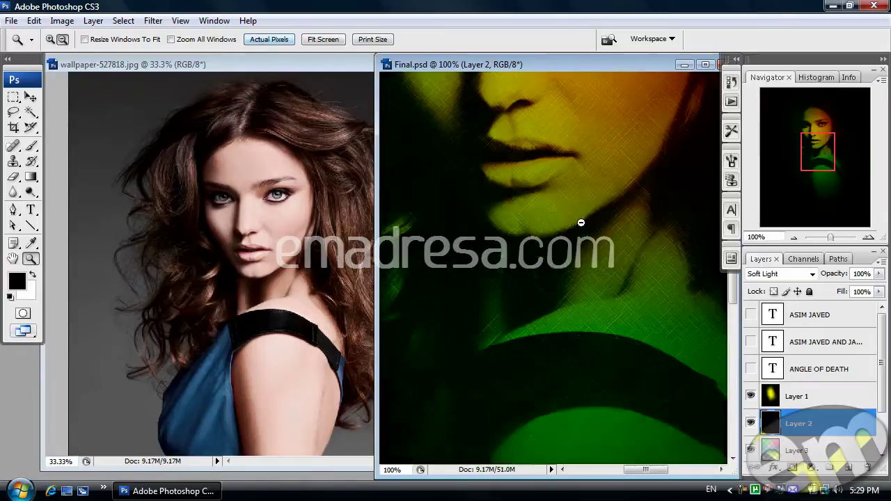
scroll(578, 237, up, 2)
scroll(563, 300, up, 3)
scroll(569, 324, up, 2)
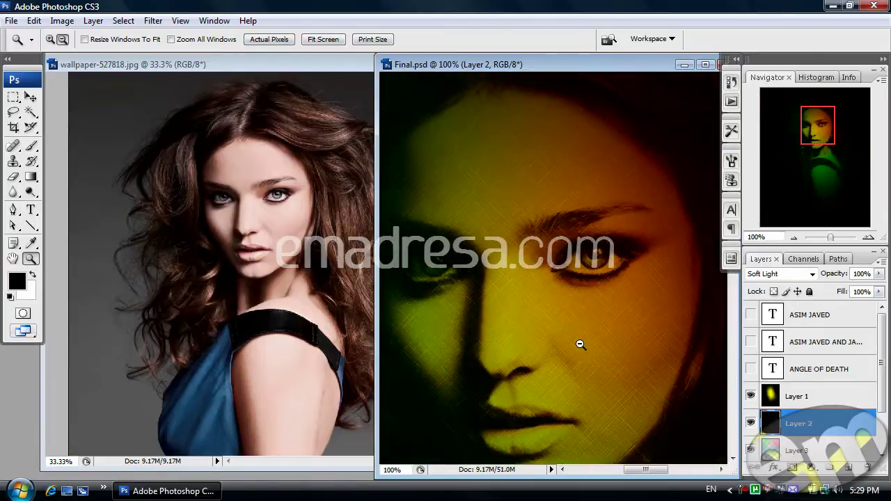
scroll(581, 344, up, 1)
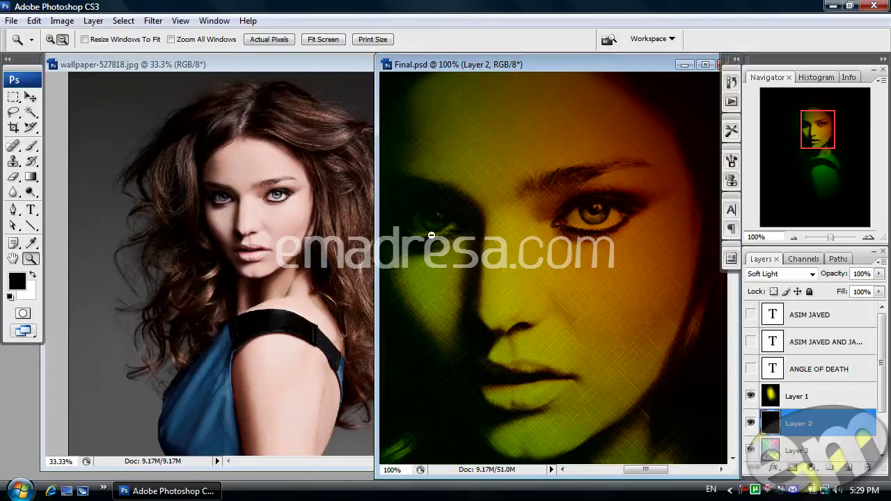
click(310, 68)
drag(471, 179, 724, 187)
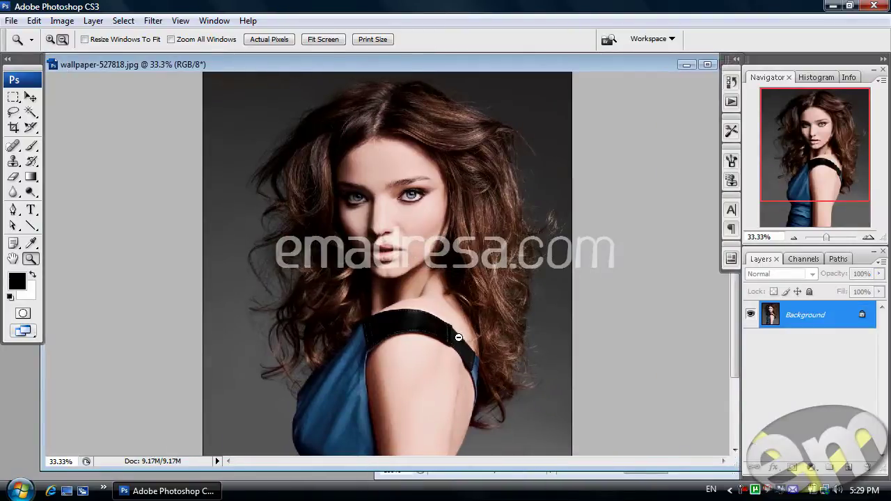
- Duplicate the portrait's Background layer as Background copy
scroll(579, 370, down, 3)
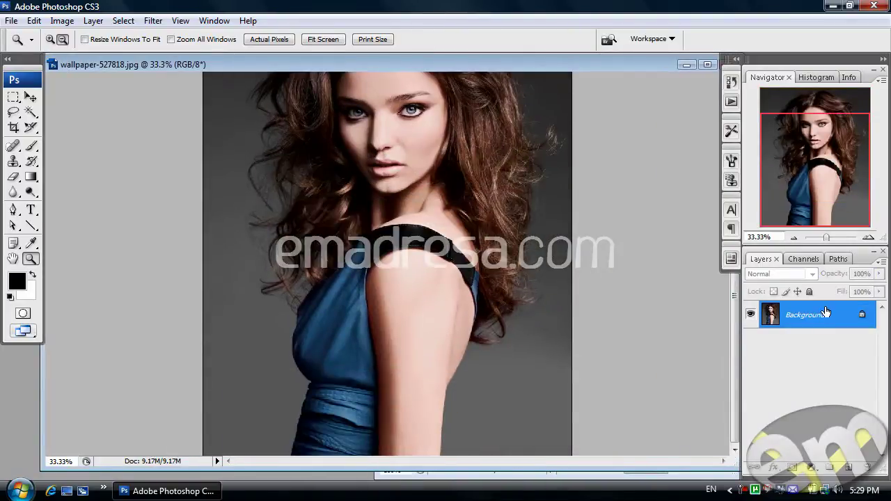
key(ctrl+j)
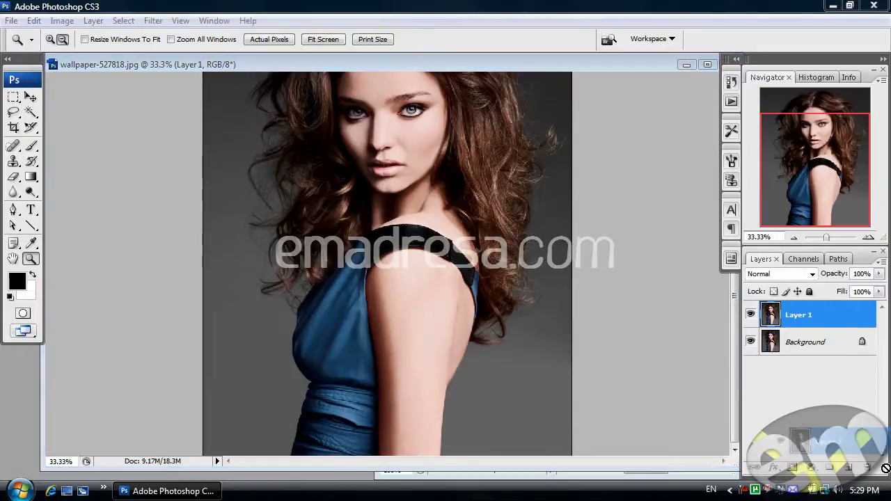
key(ctrl+z)
drag(836, 315, 848, 467)
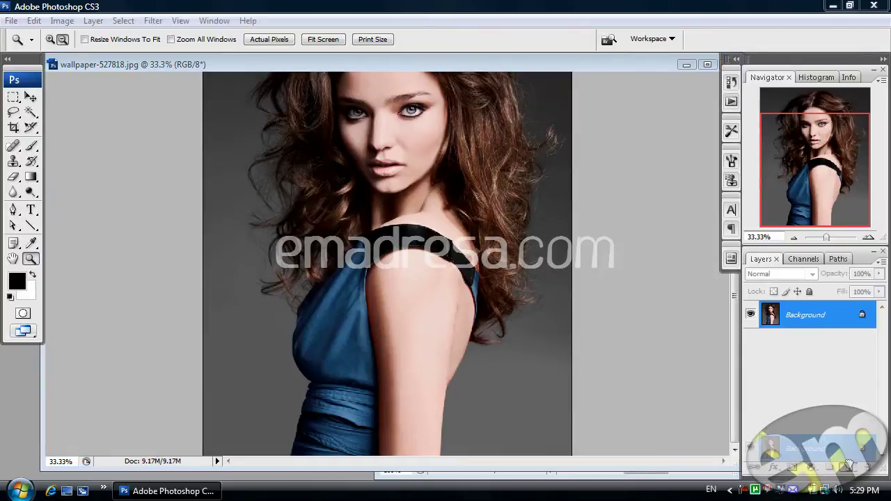
drag(848, 465, 848, 466)
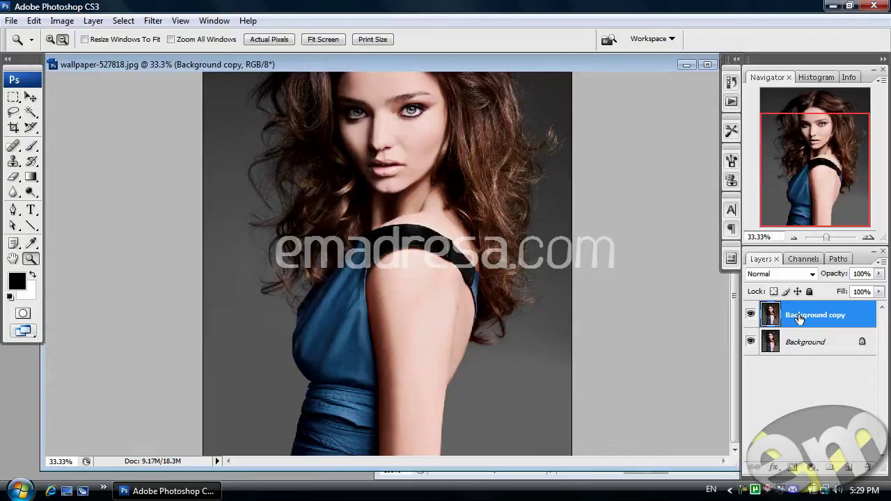
- Desaturate the Background copy to black and white via Image > Adjustments
key(ctrl+shift+u)
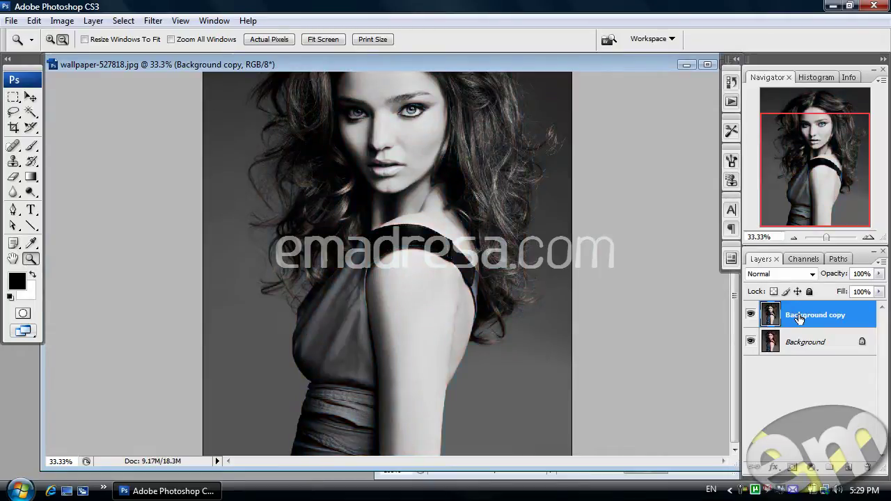
key(ctrl+z)
click(61, 20)
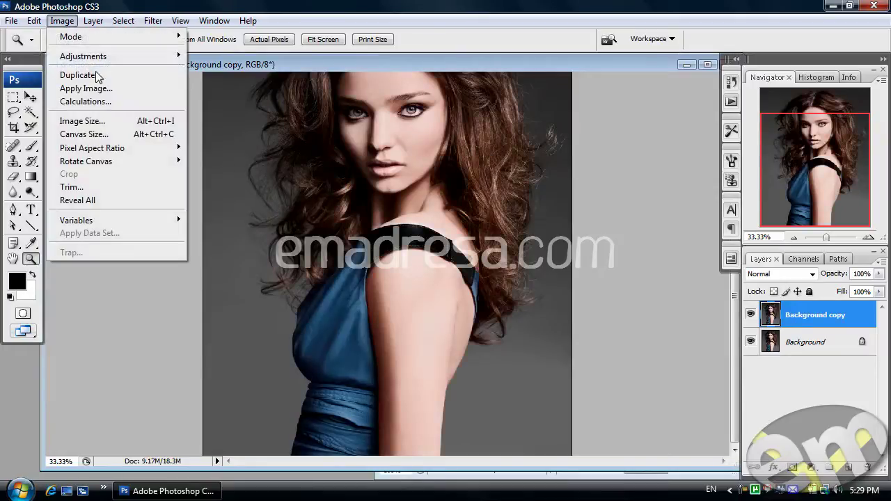
mouse_move(83, 55)
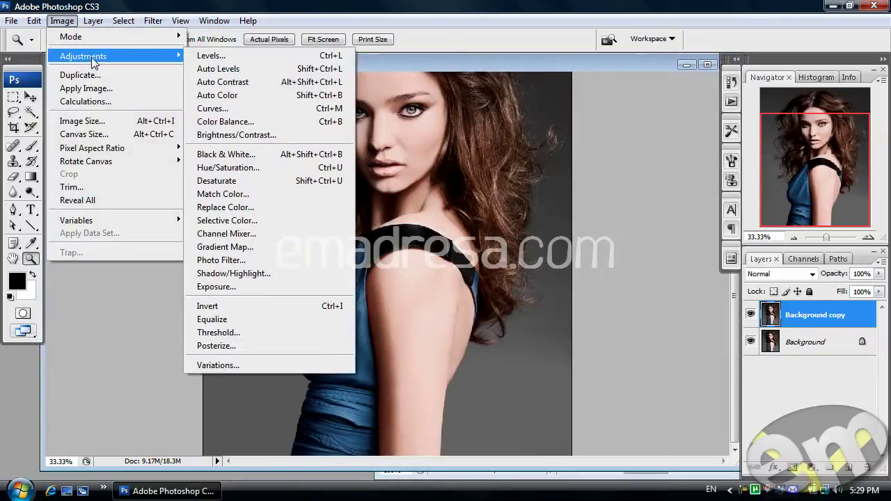
click(203, 183)
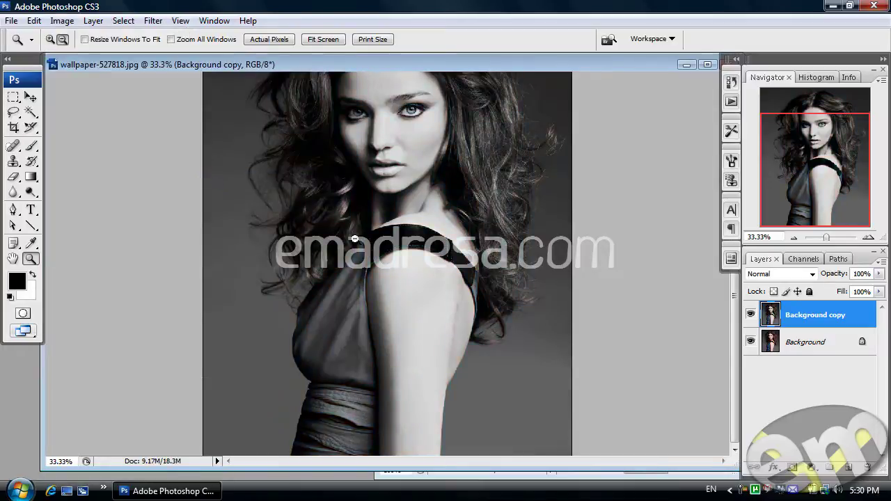
scroll(355, 239, up, 3)
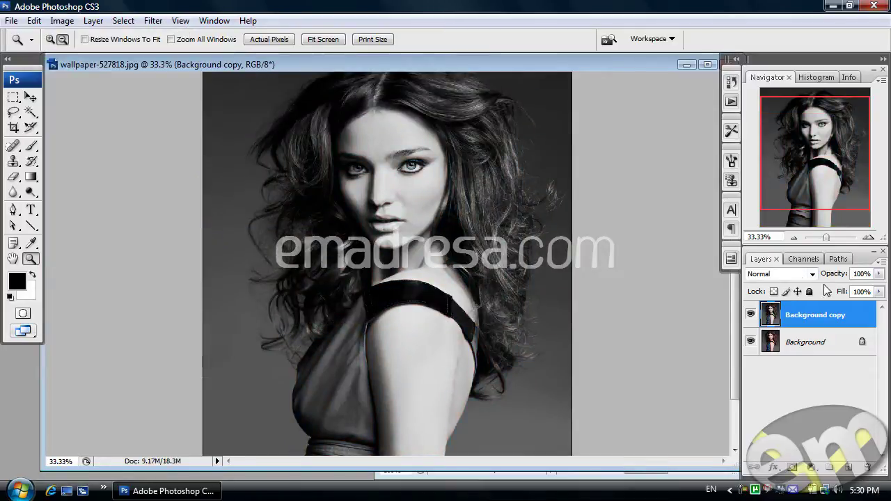
- Blend the Background copy in Overlay at 75% opacity and zoom to 100% on the face
click(798, 273)
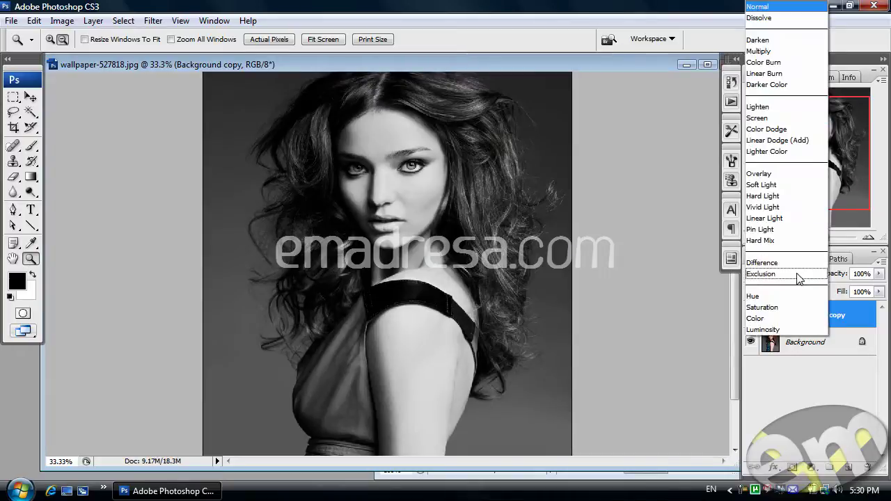
click(776, 174)
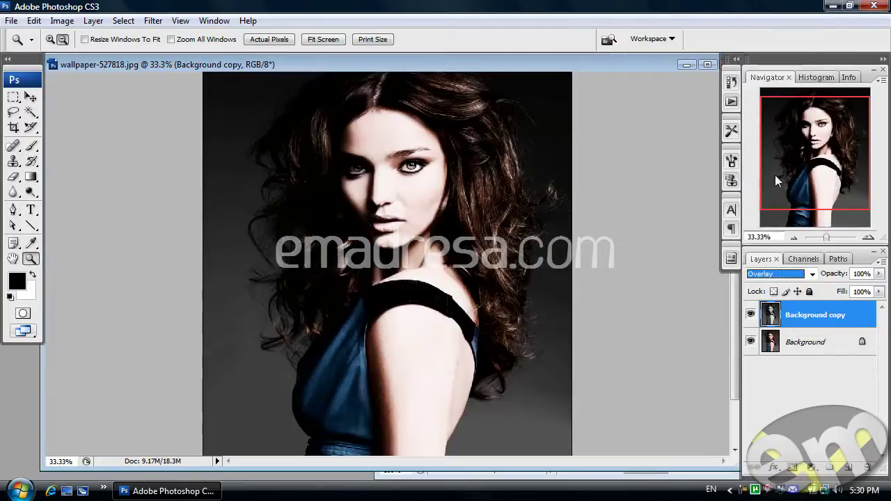
drag(839, 276, 823, 276)
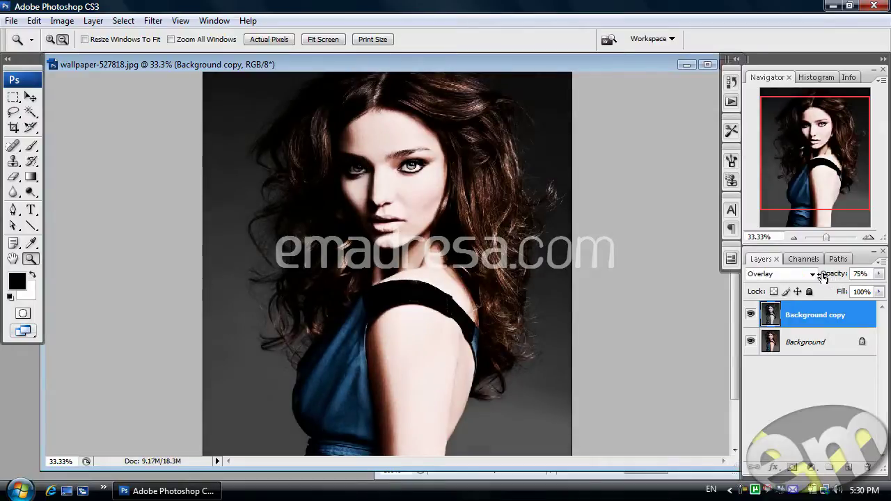
click(31, 96)
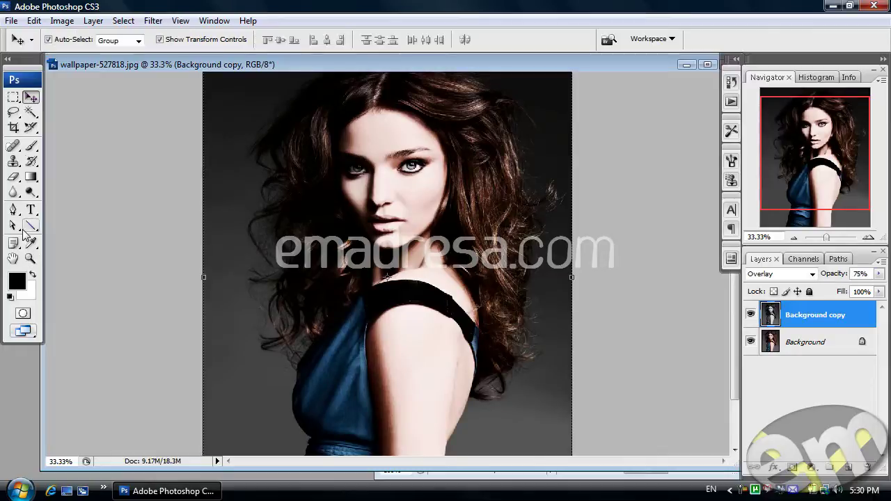
click(30, 258)
click(252, 40)
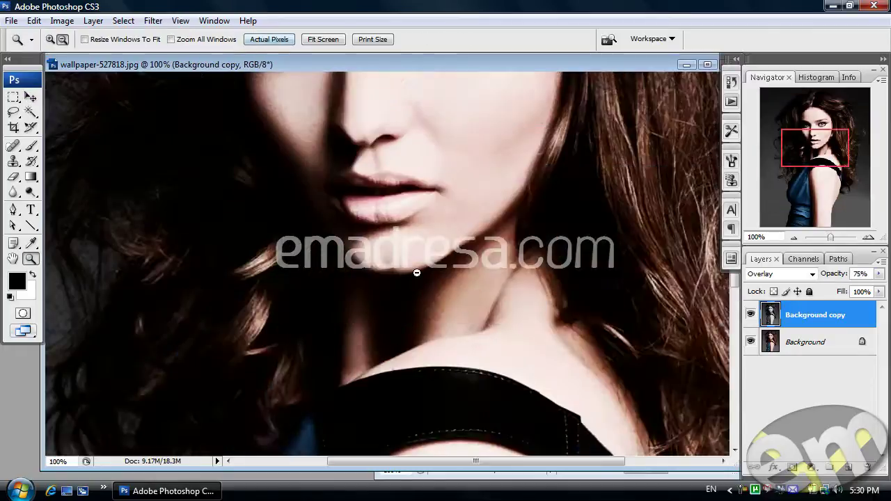
scroll(416, 293, up, 5)
scroll(418, 312, up, 1)
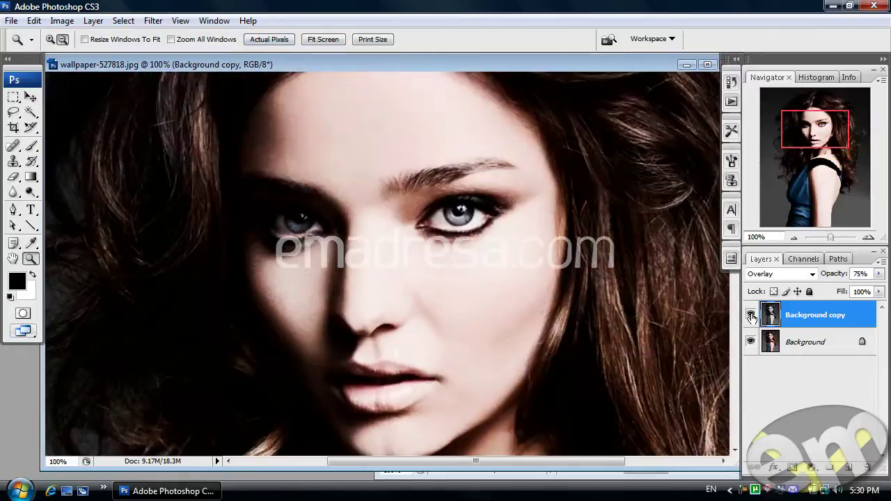
- Toggle the copy's visibility to compare, then add a new empty Layer 1
click(751, 316)
click(752, 316)
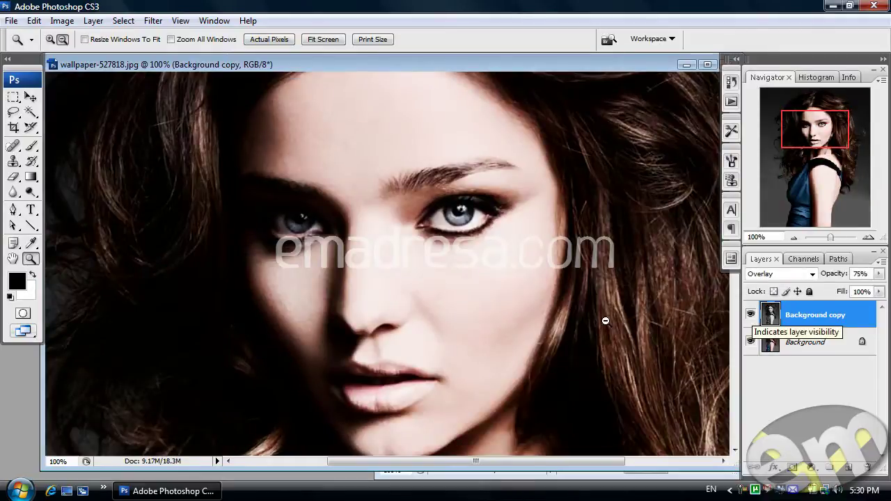
alt+click(508, 299)
alt+click(450, 294)
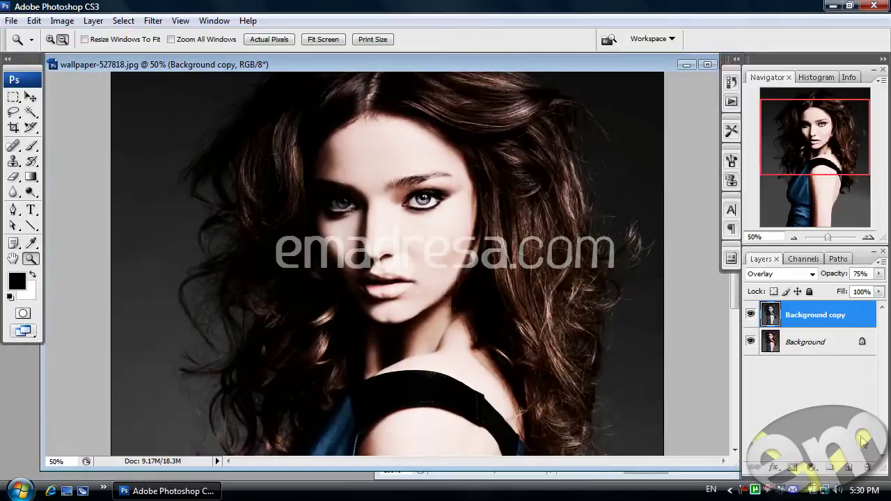
click(847, 469)
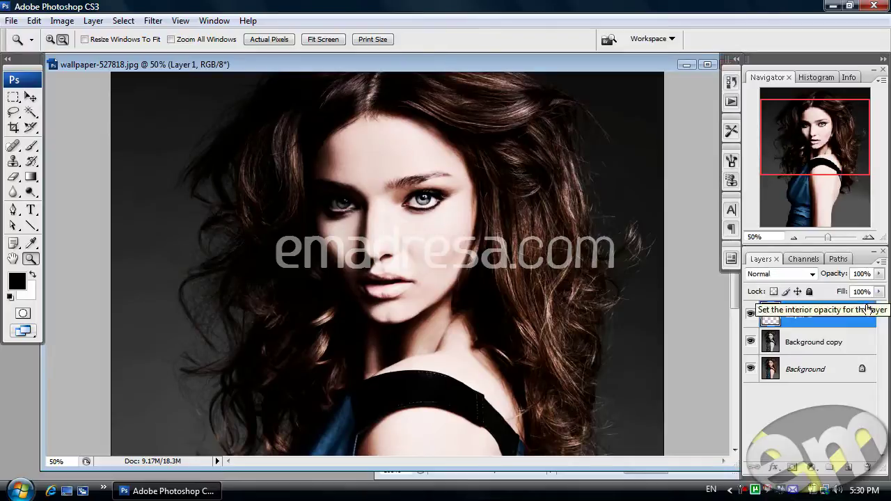
- Select the Brush with Master Diameter 911 px and Hardness 0%
click(32, 147)
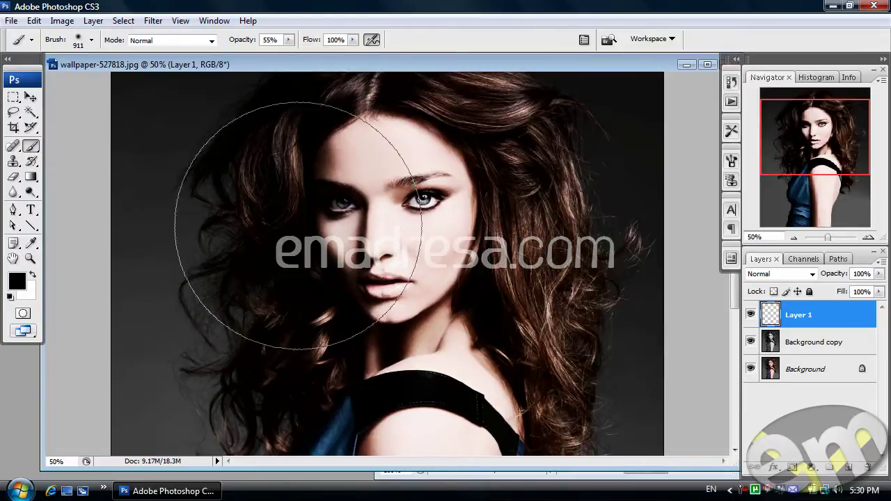
right_click(296, 224)
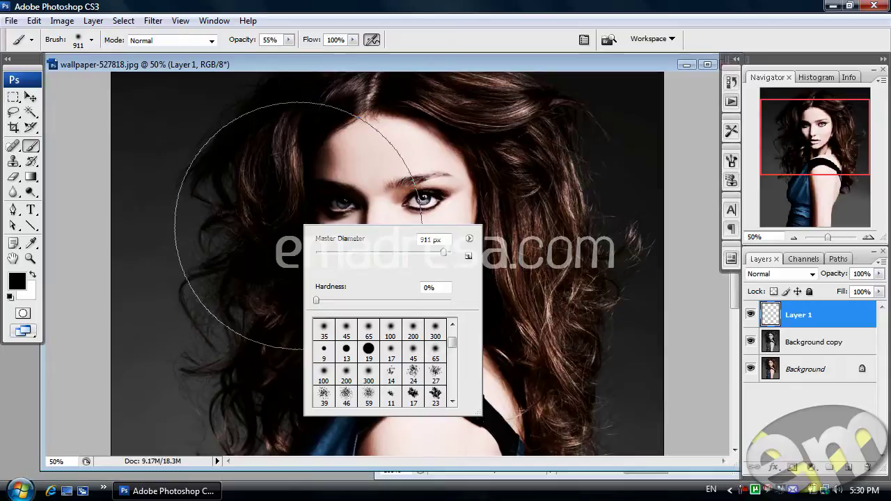
click(258, 64)
- Set the foreground colour to bright blue (1656e7)
click(17, 280)
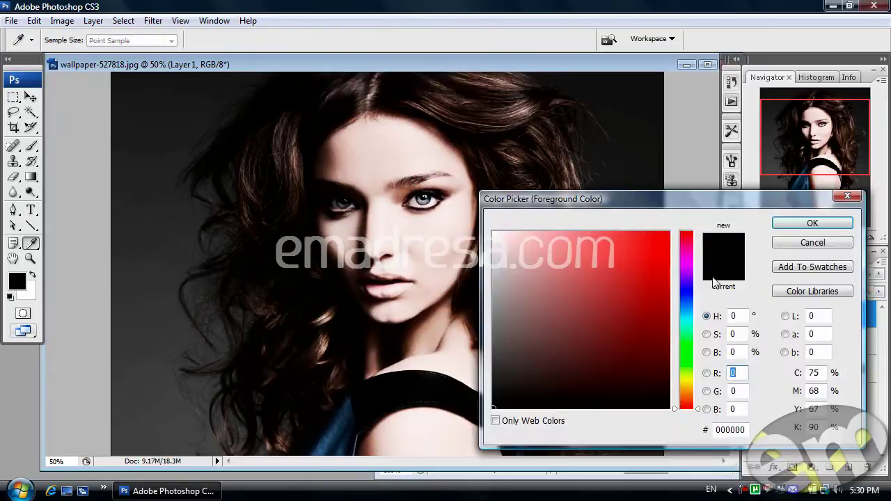
click(684, 300)
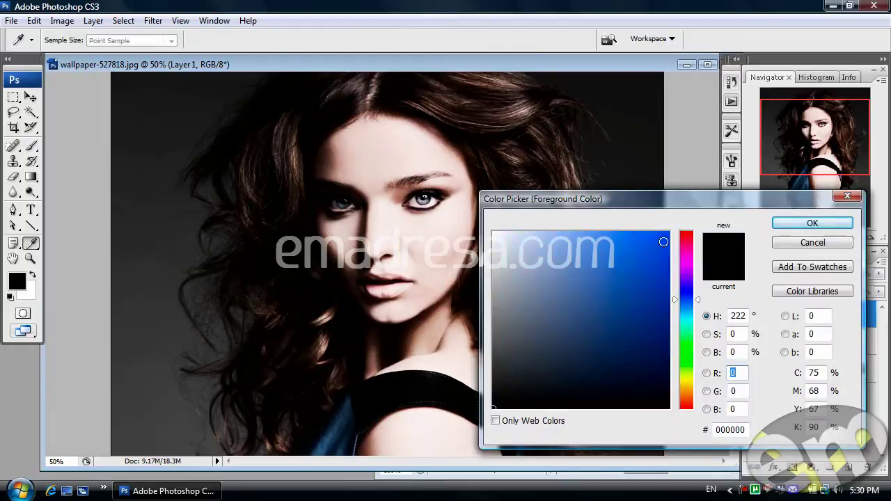
click(655, 248)
click(811, 223)
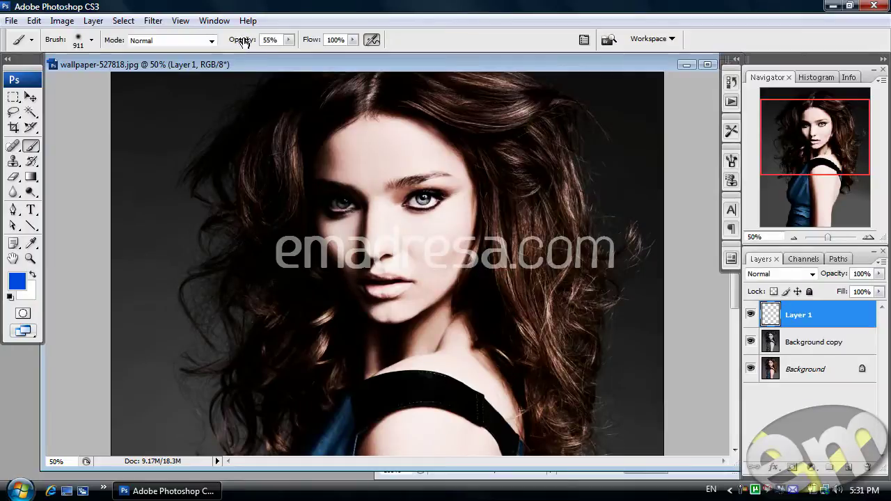
- Lower brush opacity to 50% and paint a soft blue glow over the face and hair
drag(244, 42, 242, 41)
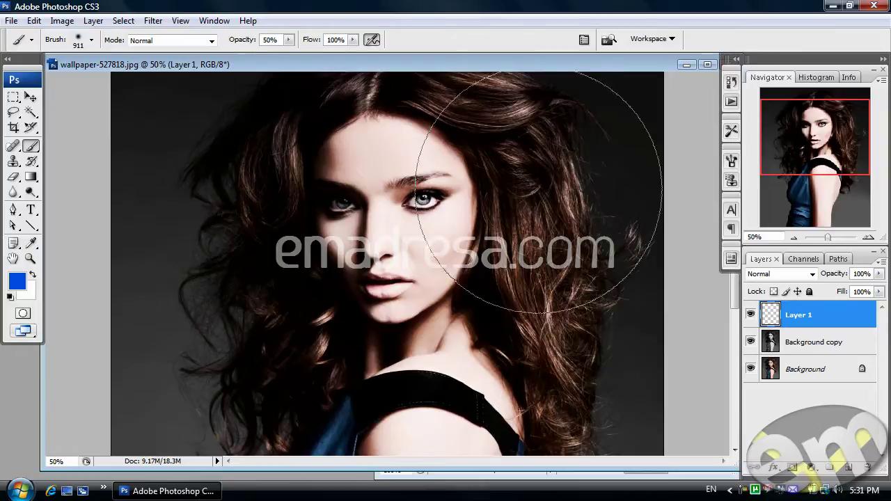
click(507, 177)
drag(507, 185, 578, 169)
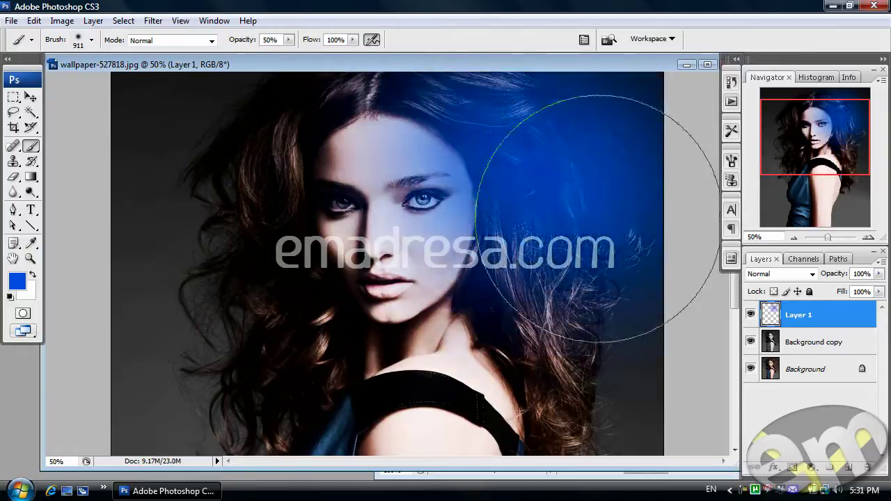
scroll(578, 169, down, 2)
scroll(551, 181, down, 2)
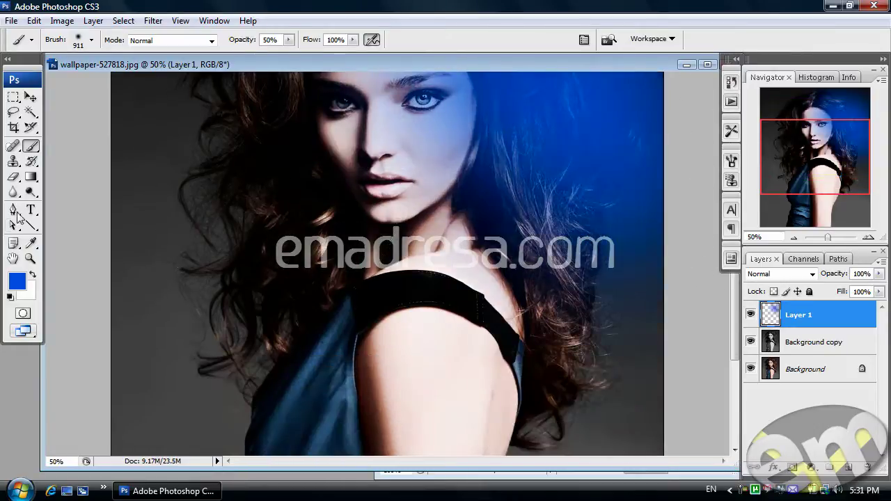
- Pick green and paint a soft green glow over the shoulder
click(18, 284)
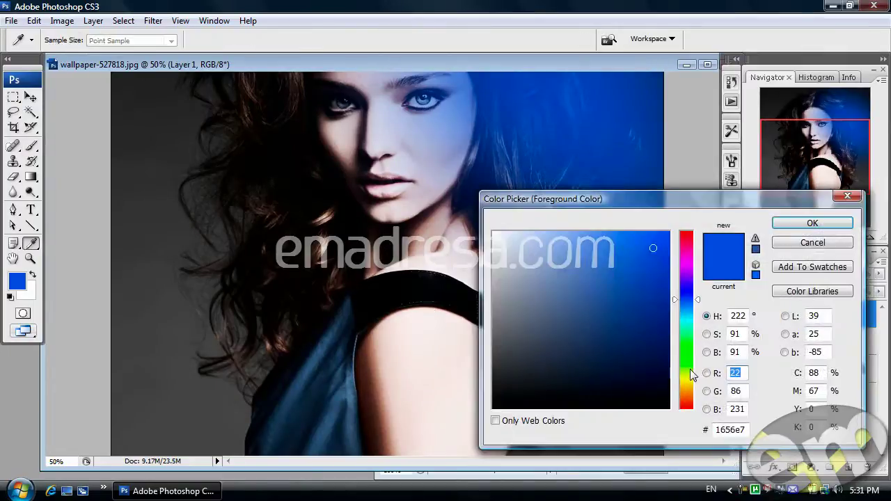
click(690, 366)
click(813, 222)
key(b)
drag(418, 328, 450, 368)
scroll(450, 368, down, 2)
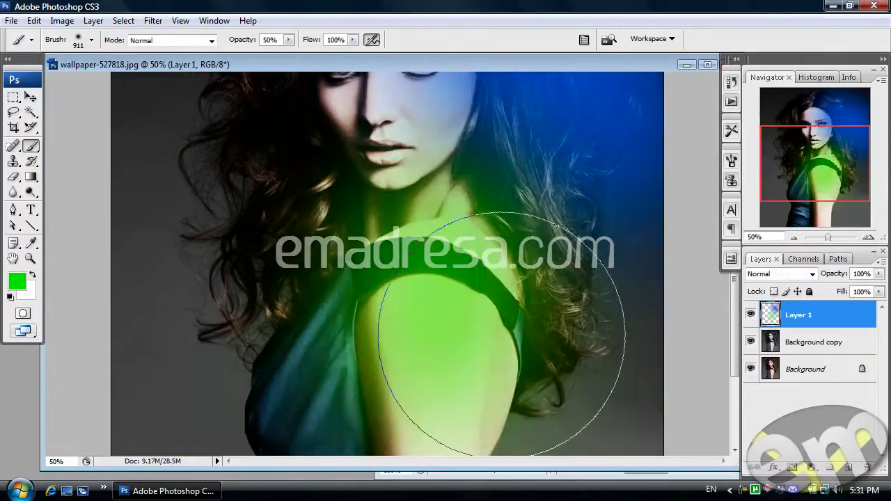
drag(478, 338, 421, 309)
scroll(420, 309, up, 3)
scroll(327, 300, up, 2)
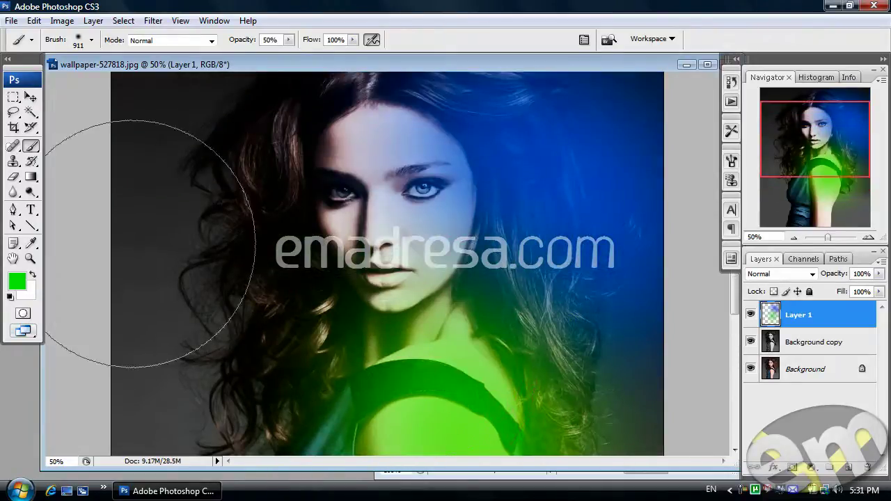
- Pick yellow-green and tint the hair beside the face and at the top
click(17, 280)
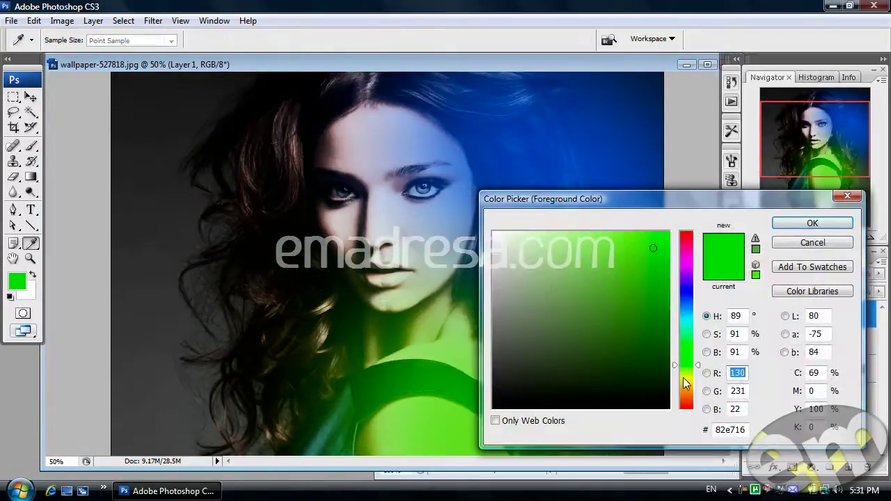
click(687, 378)
click(813, 222)
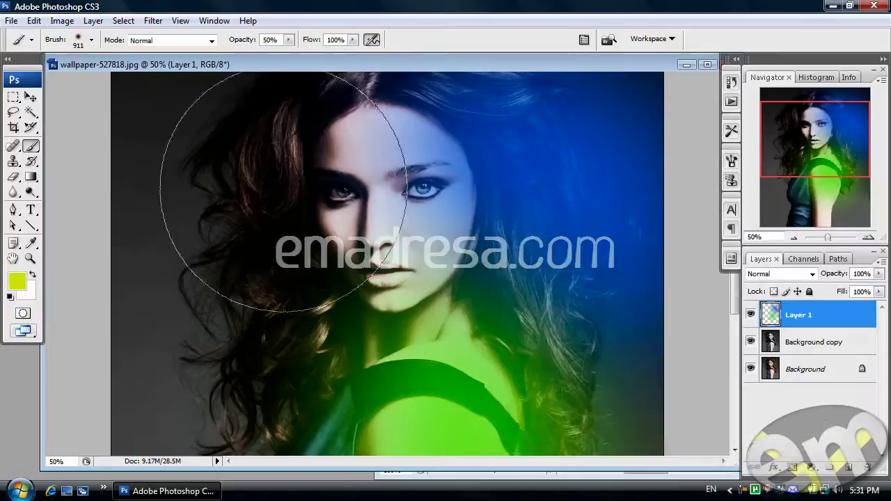
drag(272, 292, 288, 318)
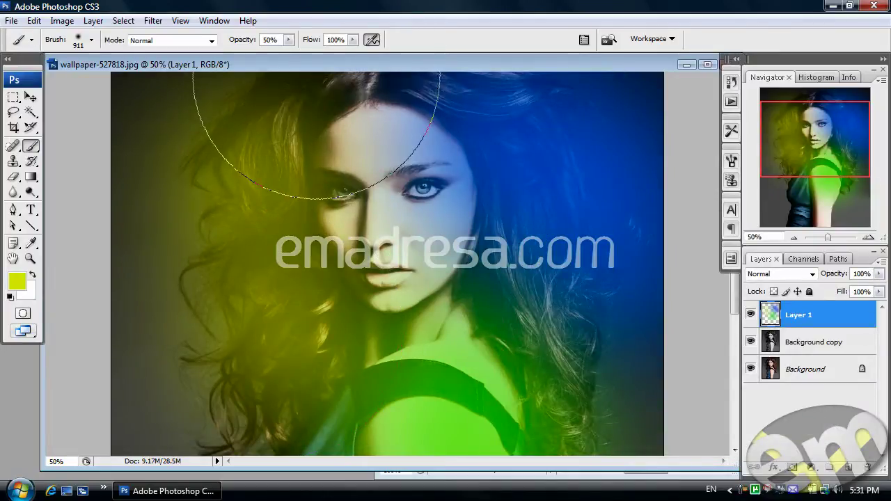
drag(292, 76, 192, 73)
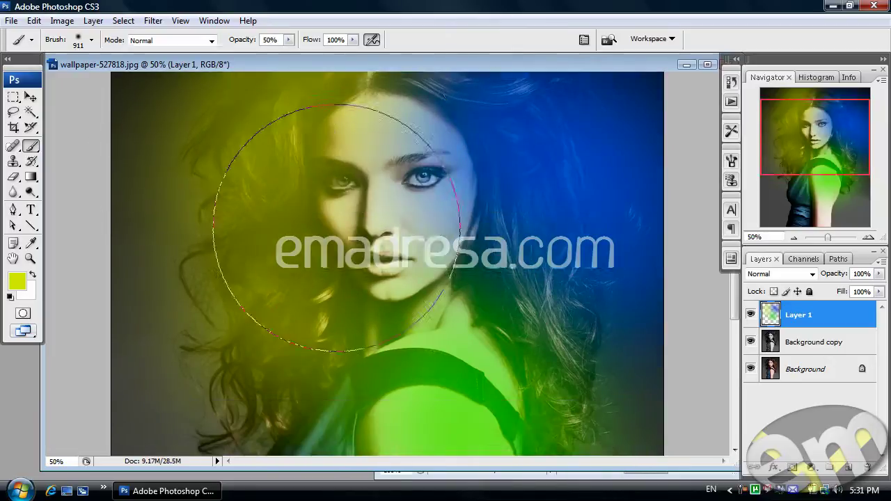
scroll(334, 228, down, 2)
scroll(334, 228, down, 1)
- Pick magenta and paint a magenta glow over the lower-left hair
click(17, 282)
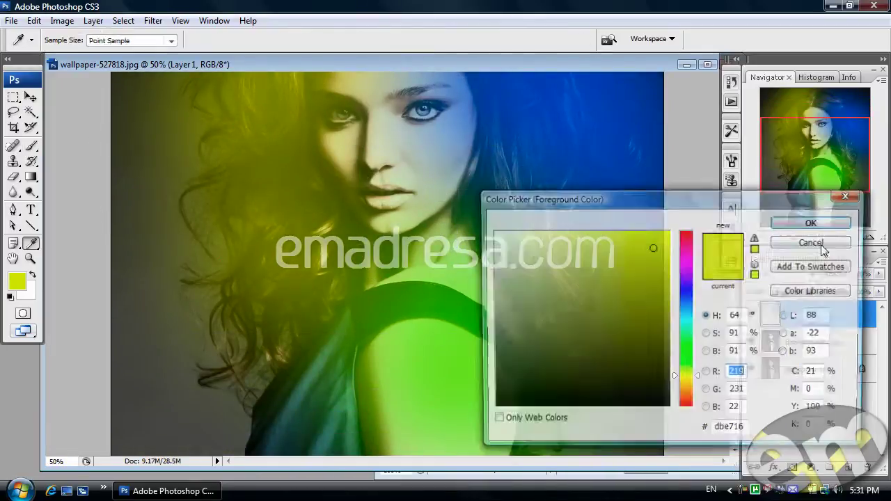
click(688, 256)
click(813, 223)
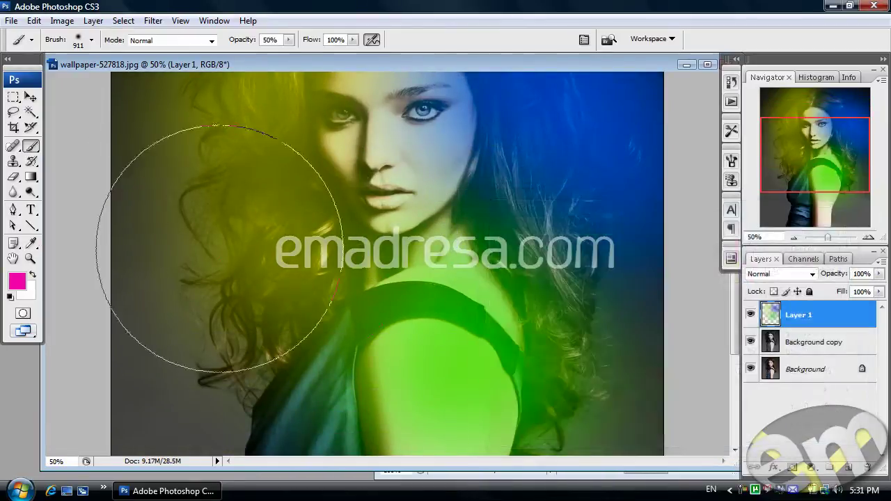
drag(235, 284, 77, 230)
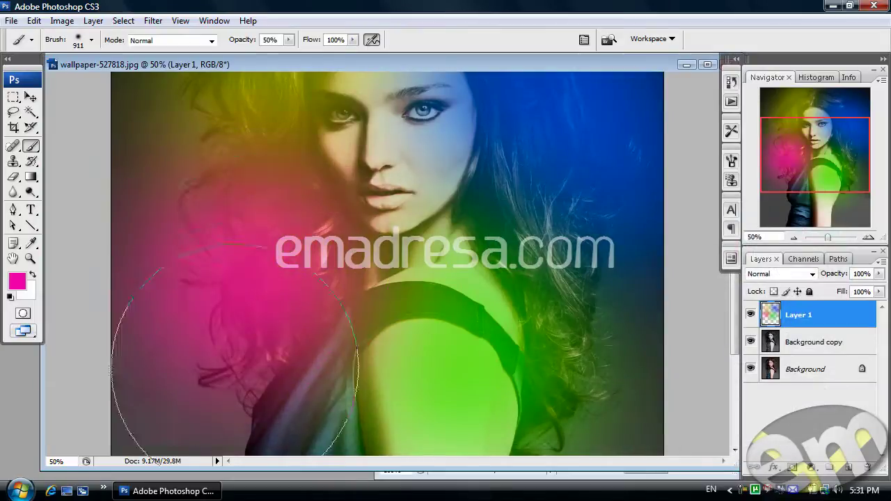
scroll(77, 230, up, 3)
scroll(84, 223, up, 3)
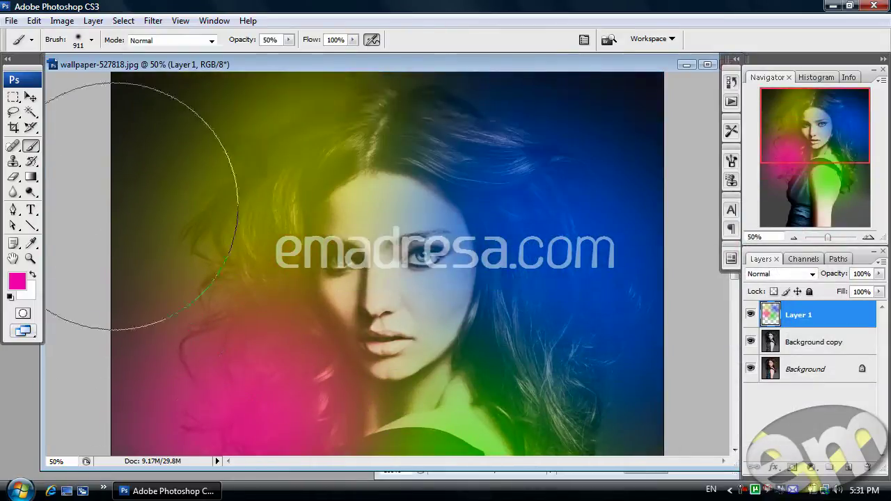
- Add a new empty Layer 2 above Layer 1
click(30, 98)
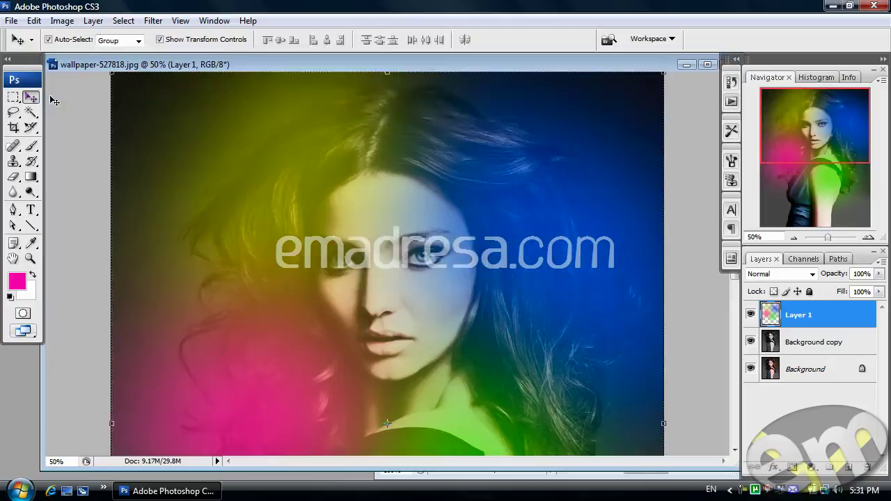
click(32, 147)
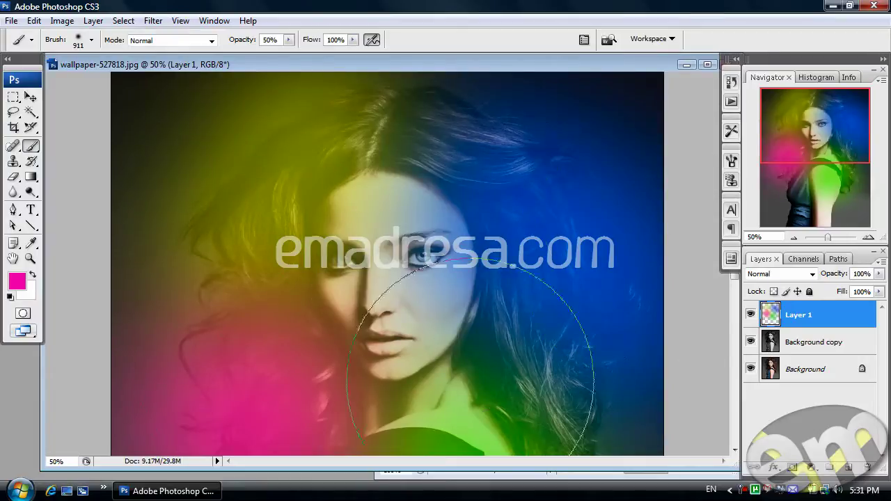
click(30, 97)
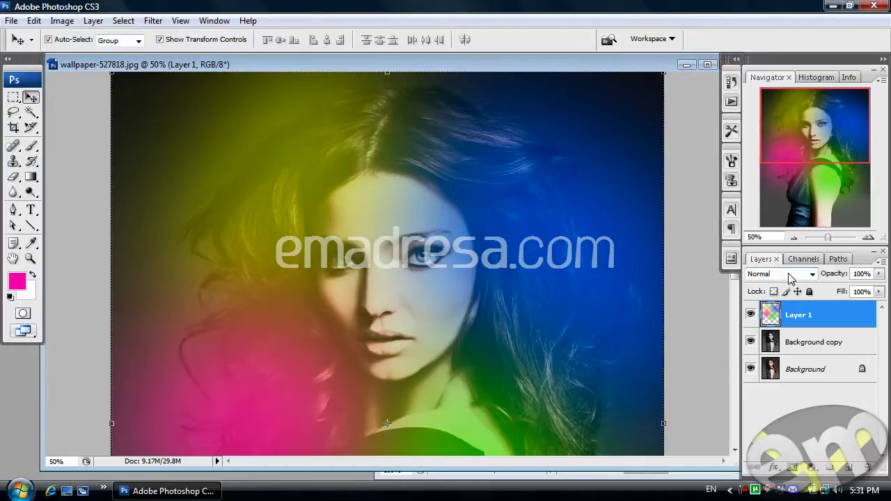
click(851, 468)
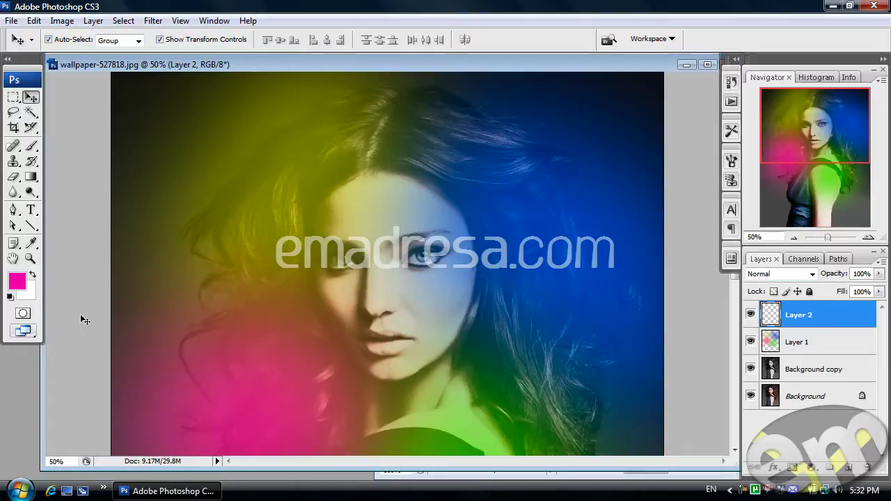
- Reset to default colours and fill Layer 2 with solid black
key(d)
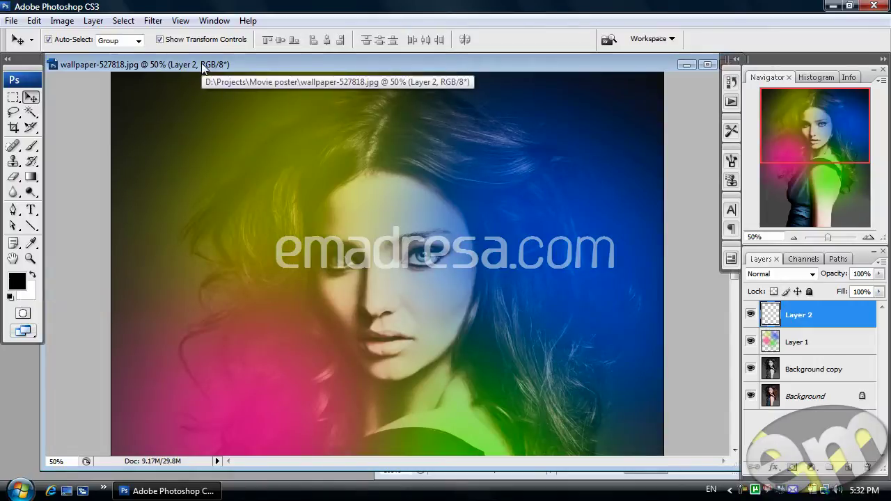
key(alt+BackSpace)
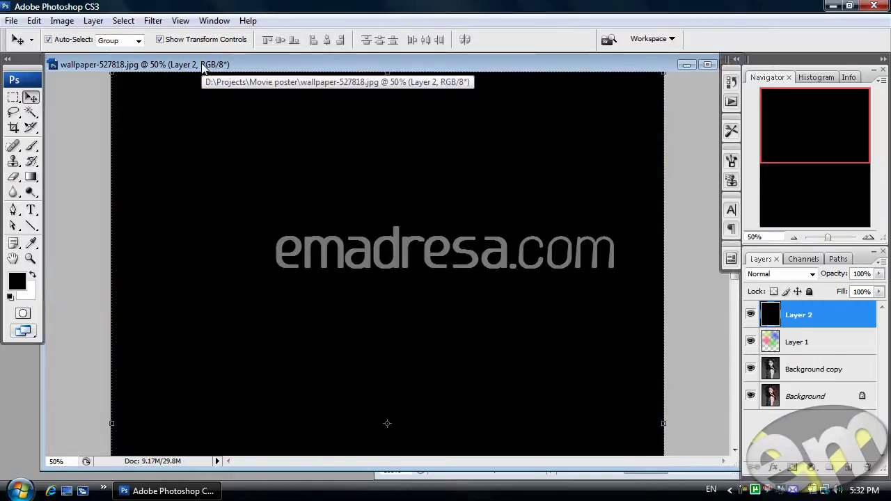
- Add 40% Gaussian monochromatic noise to the black Layer 2
click(154, 21)
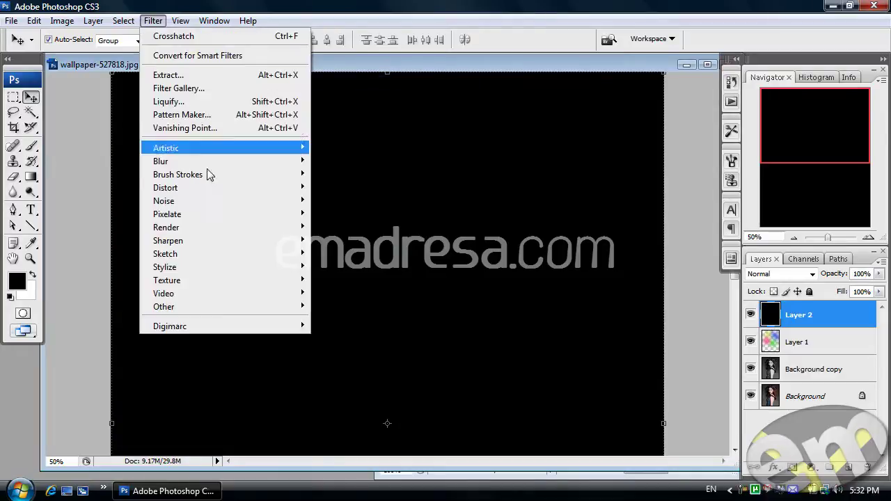
mouse_move(164, 201)
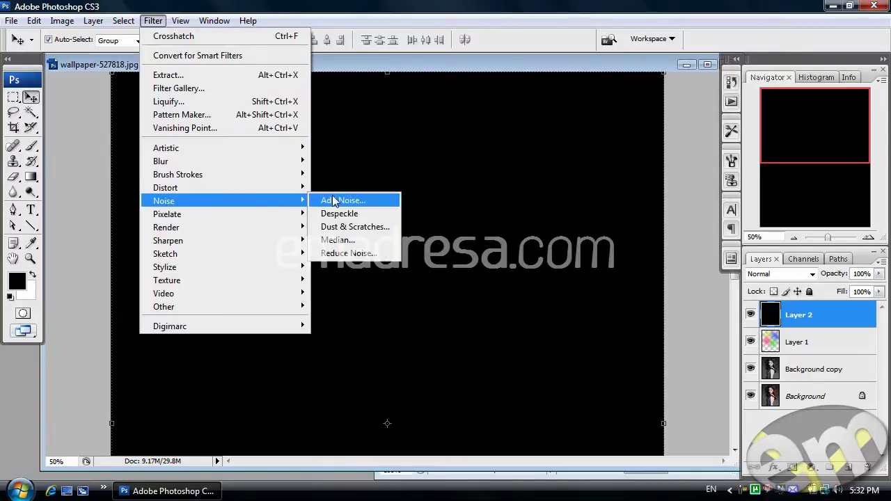
click(335, 201)
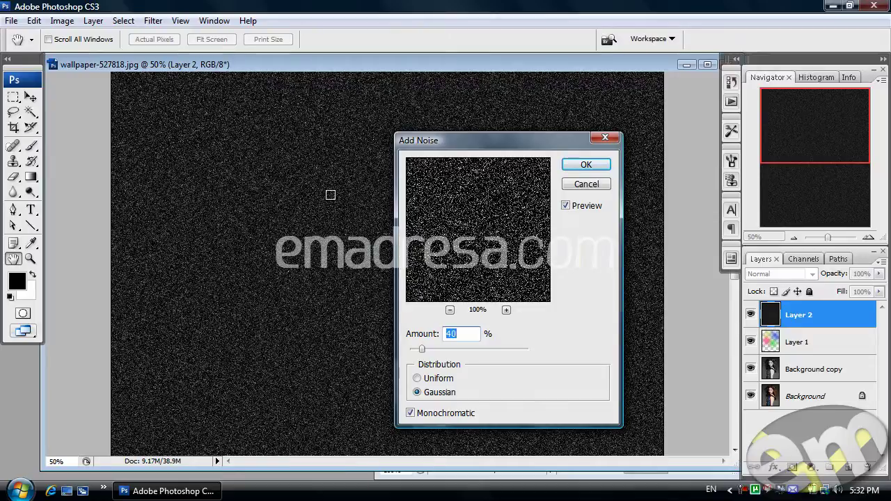
click(600, 167)
key(v)
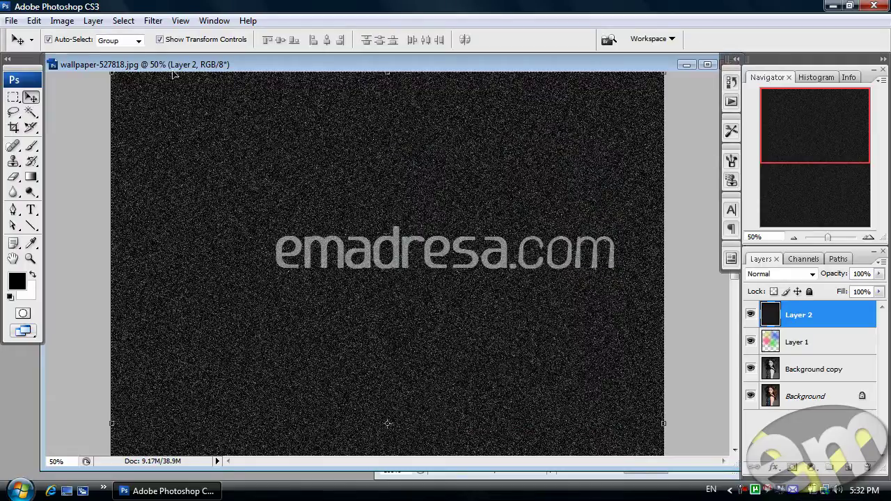
click(155, 21)
mouse_move(178, 174)
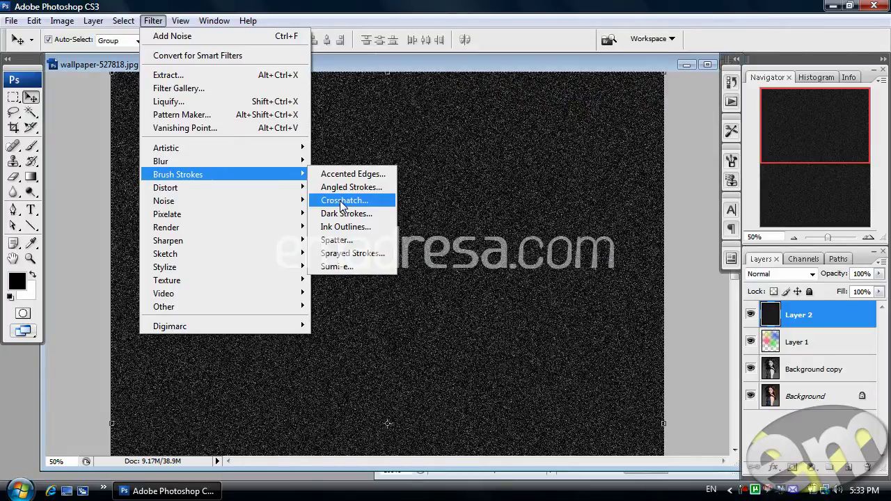
- Apply Crosshatch to Layer 2 with Stroke Length 29, Sharpness 6 and Strength 2
click(342, 202)
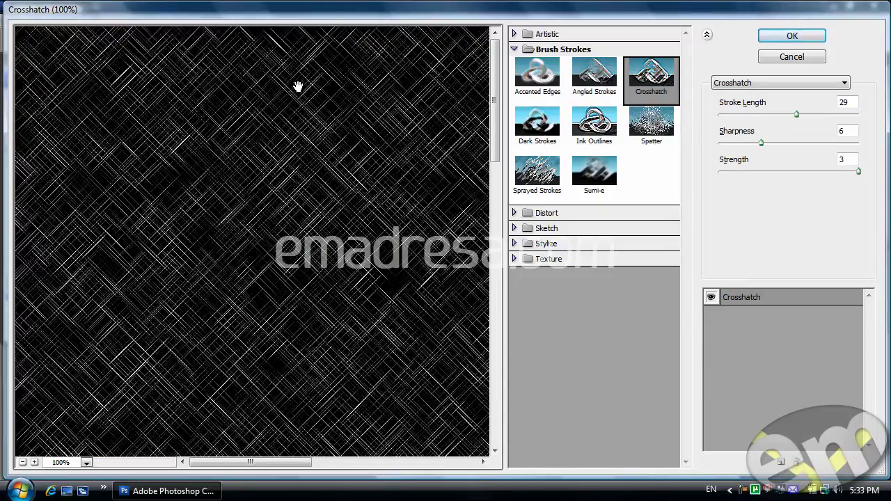
click(787, 171)
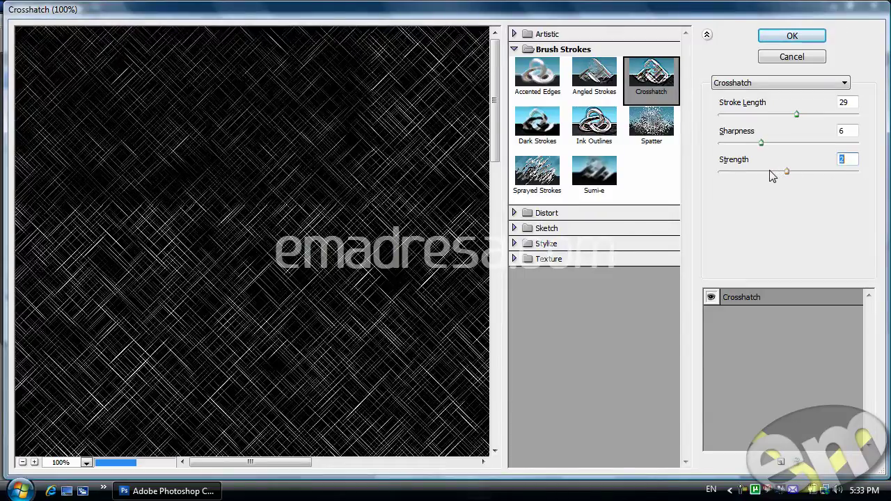
click(754, 172)
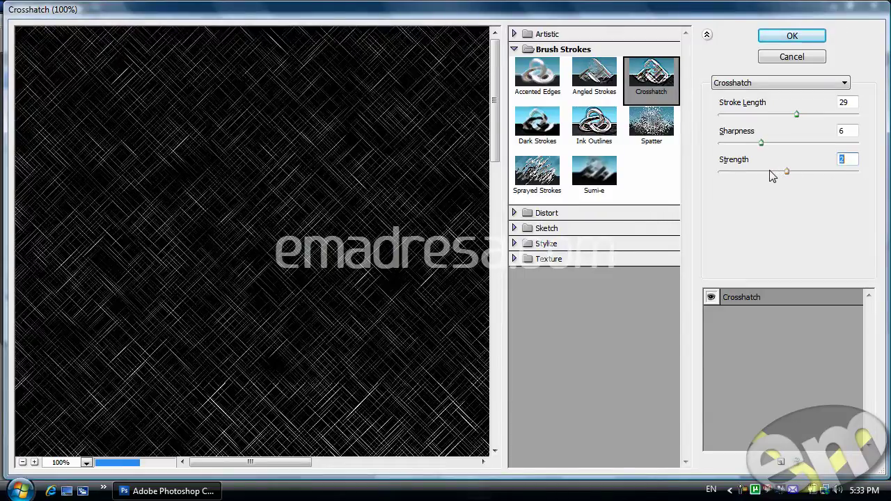
click(748, 172)
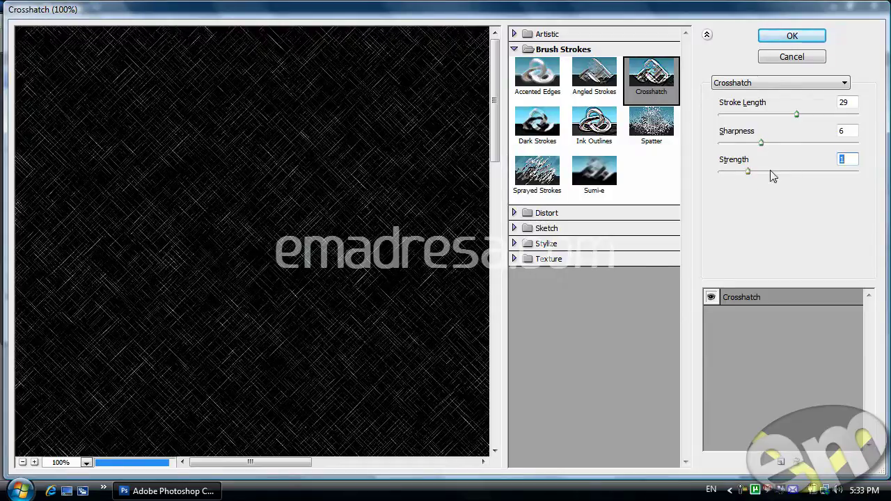
drag(746, 171, 782, 172)
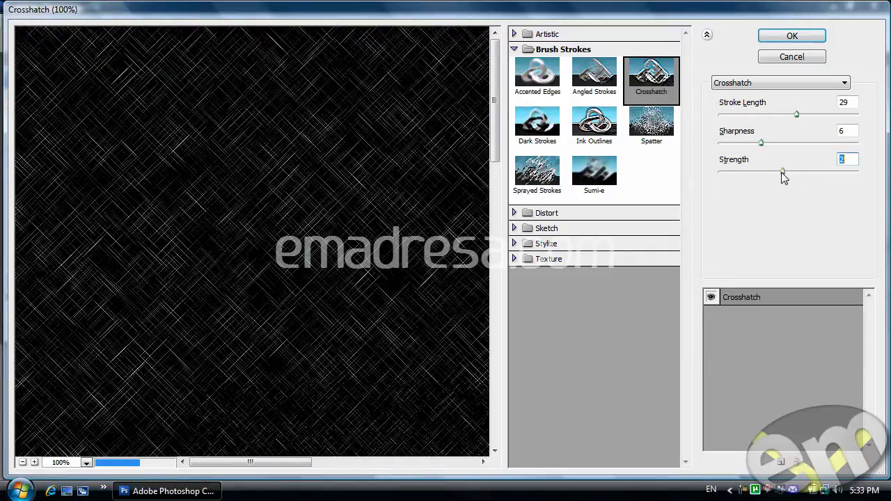
drag(783, 171, 854, 171)
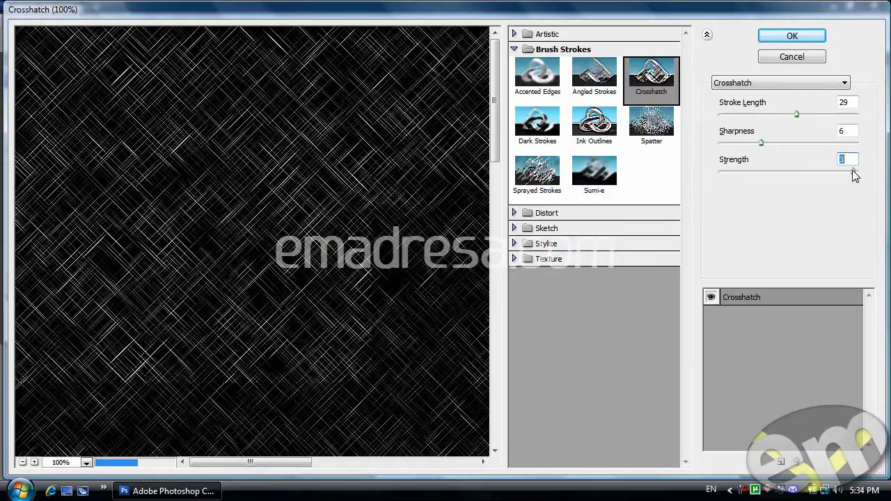
drag(854, 174, 812, 172)
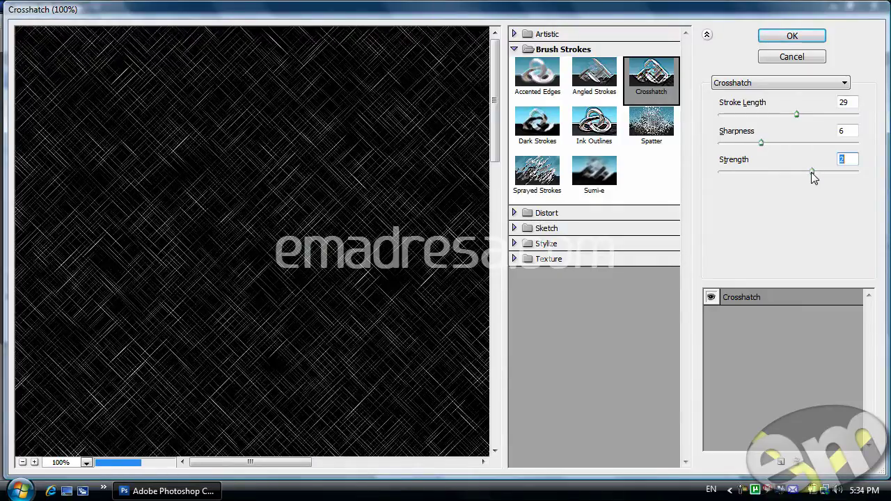
click(803, 143)
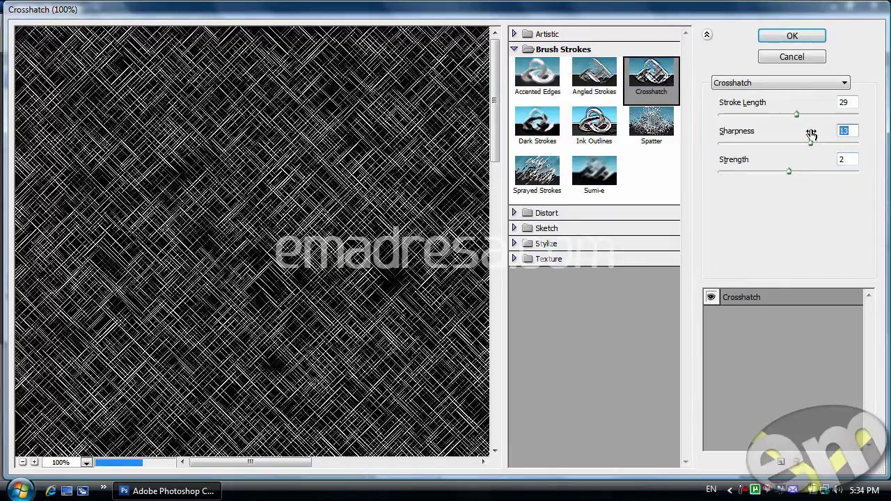
text(6)
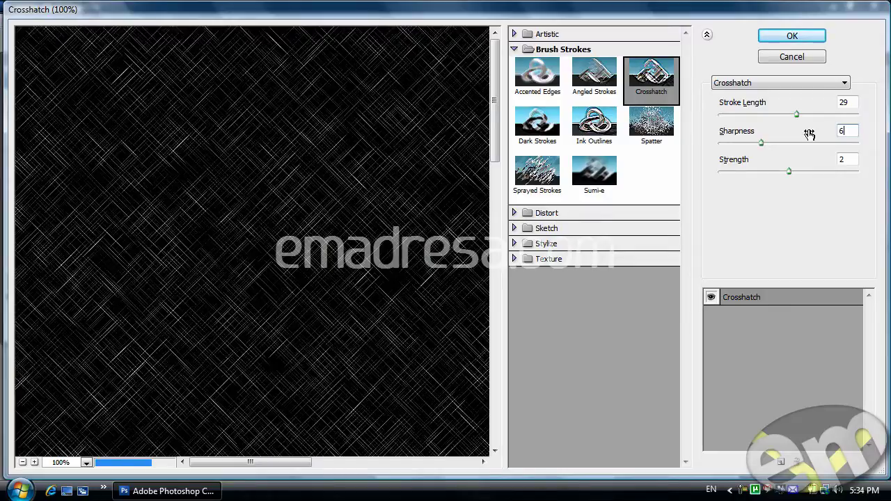
click(796, 35)
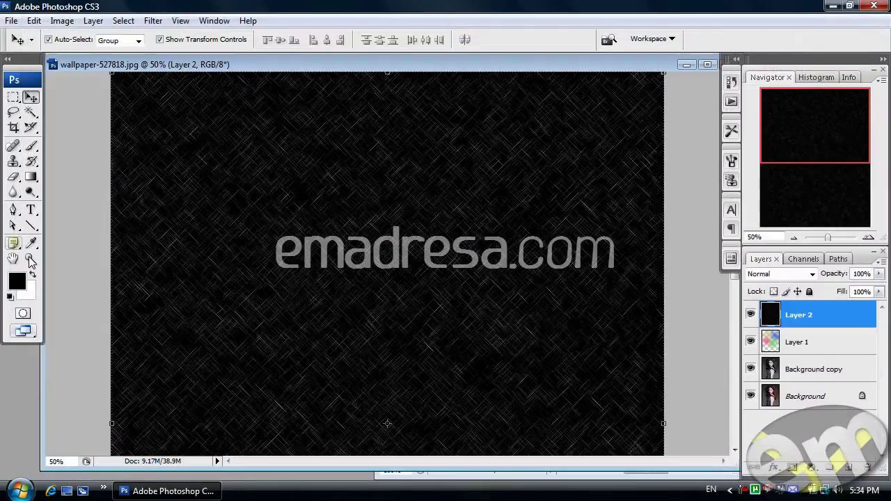
- View the texture at actual pixels and set Layer 2's blend mode to Soft Light
click(31, 260)
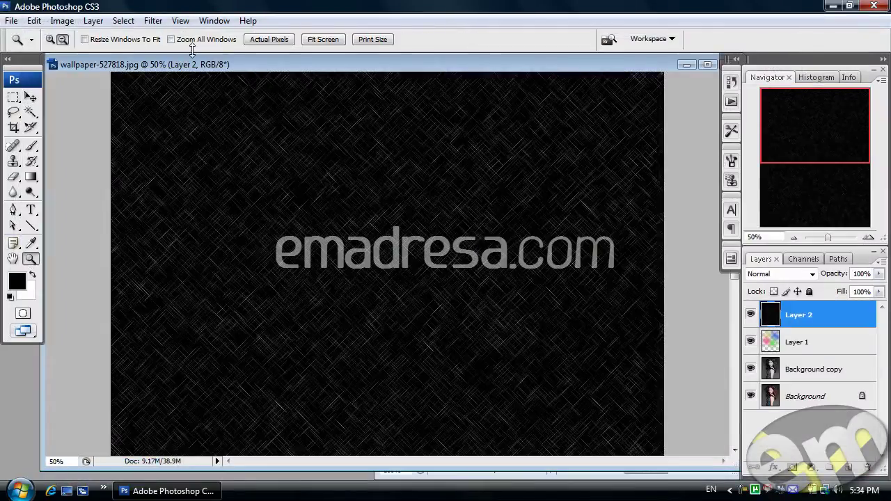
click(254, 41)
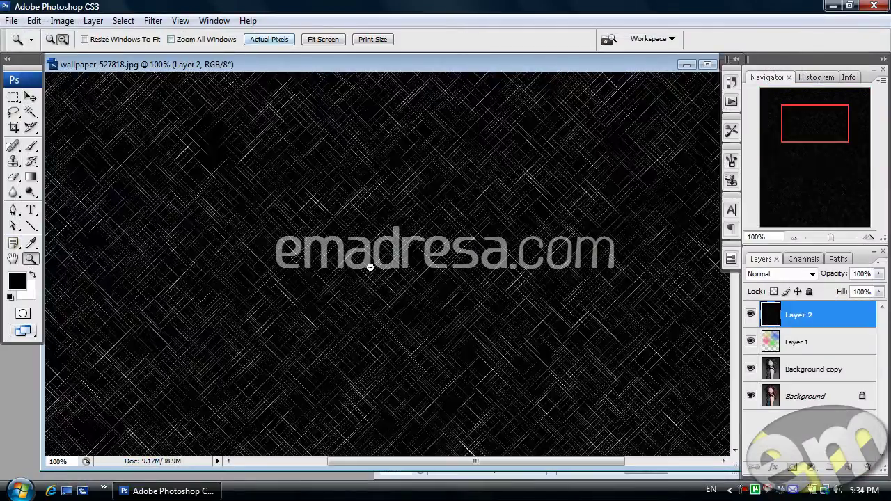
scroll(377, 338, up, 1)
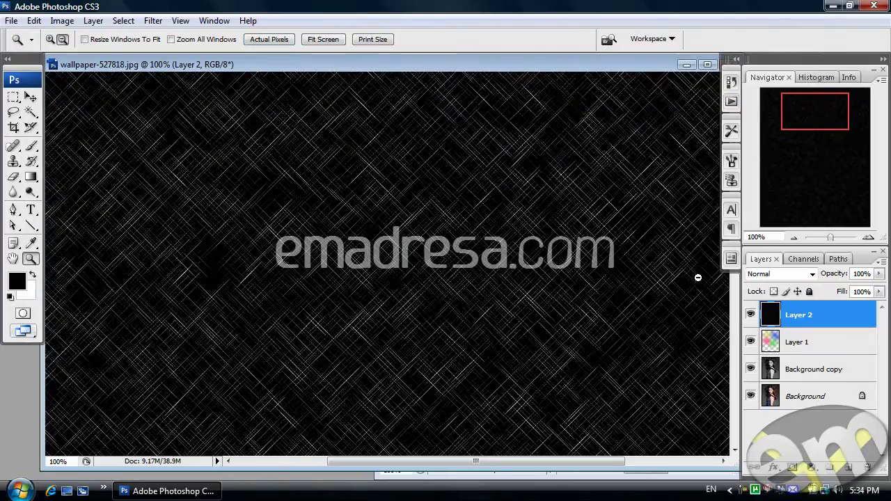
click(769, 274)
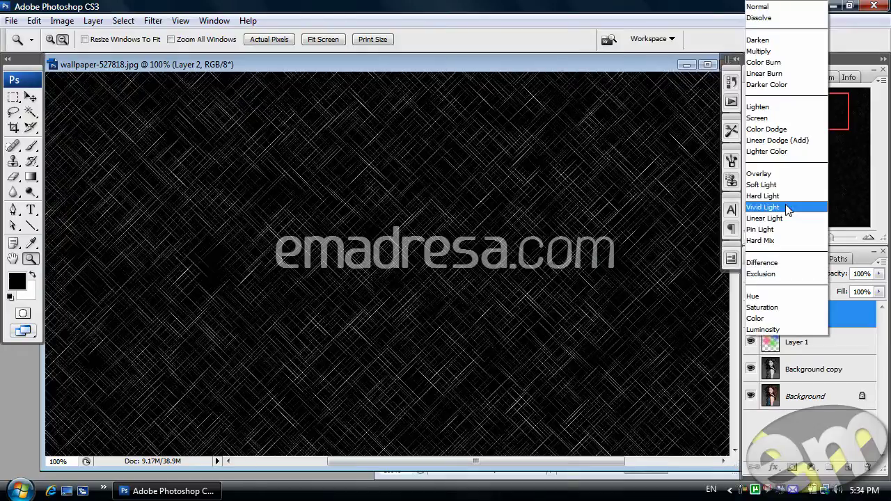
click(784, 185)
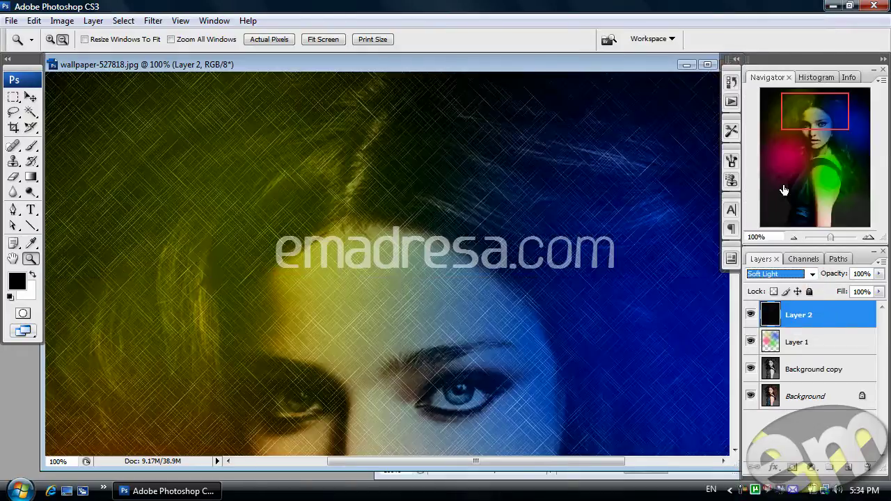
drag(637, 68, 629, 66)
scroll(687, 243, down, 3)
click(732, 291)
mouse_move(731, 291)
mouse_down()
mouse_move(728, 355)
mouse_move(724, 259)
mouse_up()
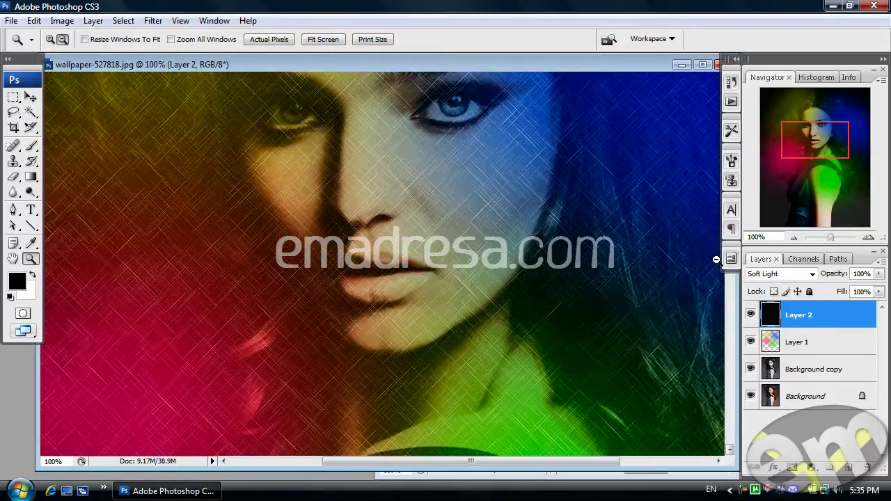
- Add a new black-filled Layer 3 and set the foreground colour to yellow-green e1fb02
click(849, 468)
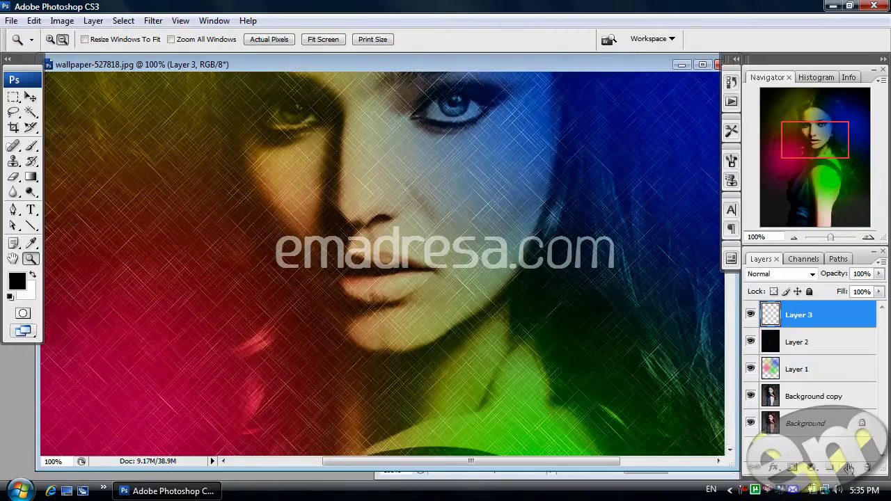
key(alt+BackSpace)
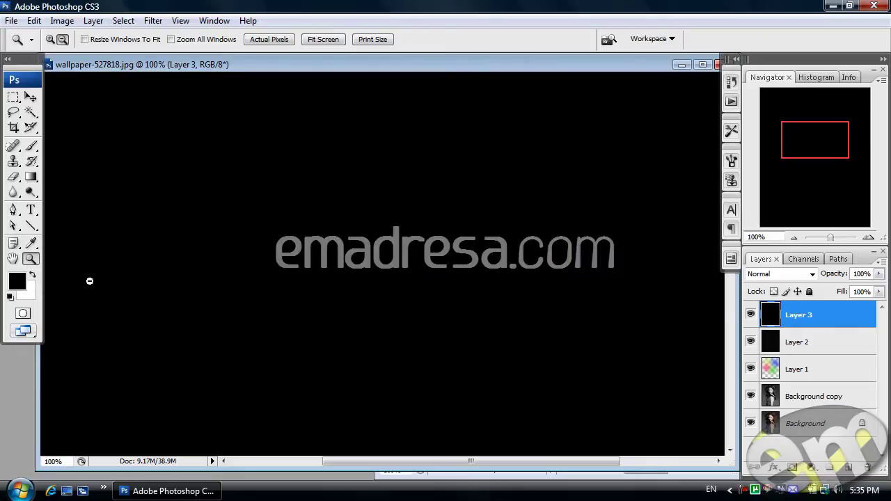
click(17, 282)
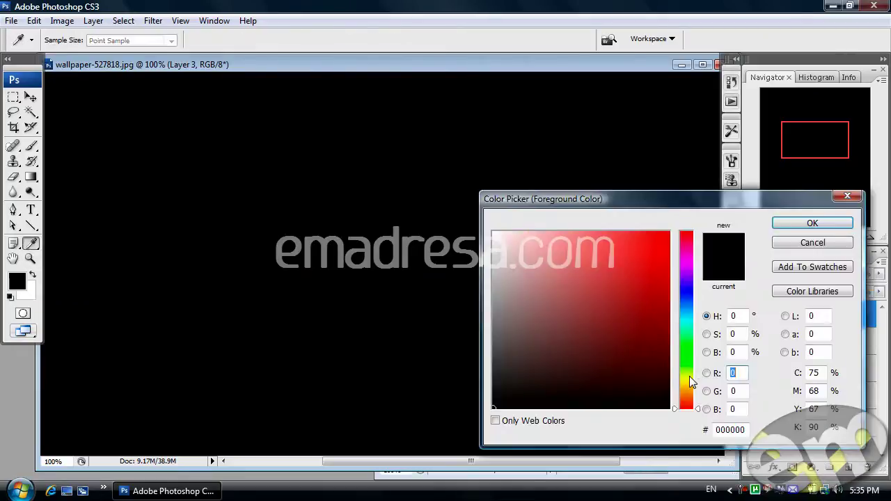
click(686, 377)
click(669, 235)
click(813, 223)
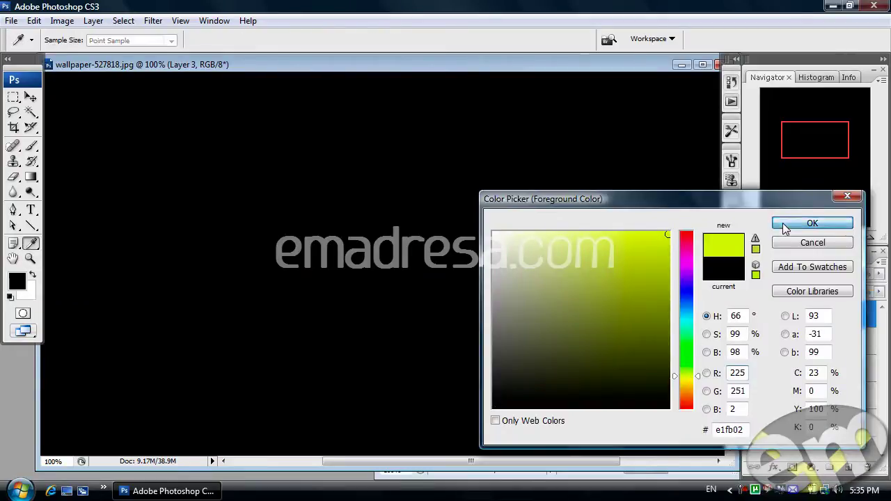
- Blend Layer 3 in Multiply at 78% opacity
key(z)
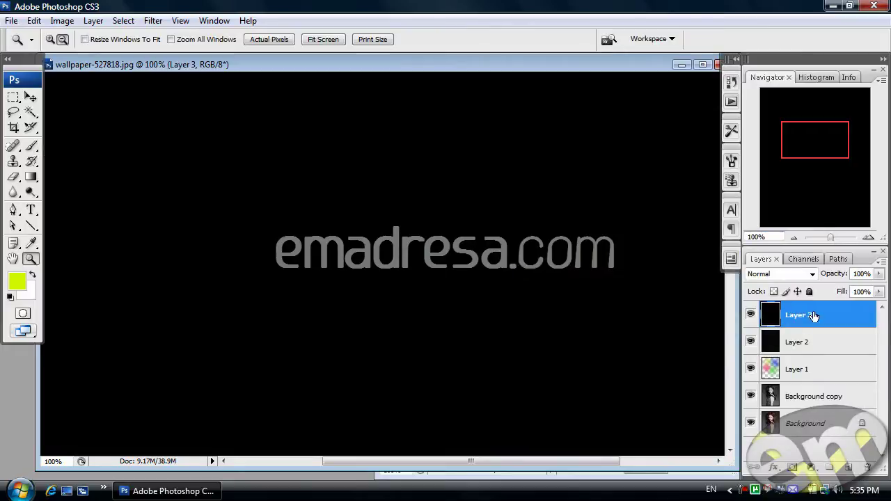
click(810, 276)
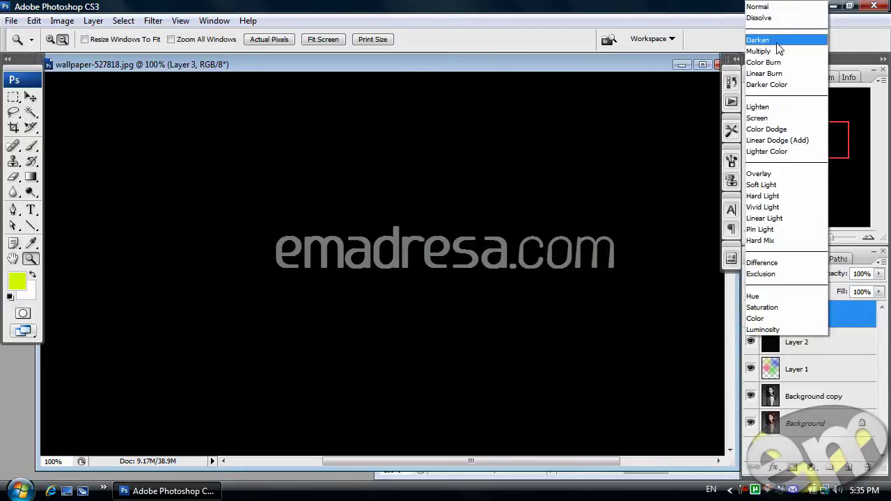
click(778, 52)
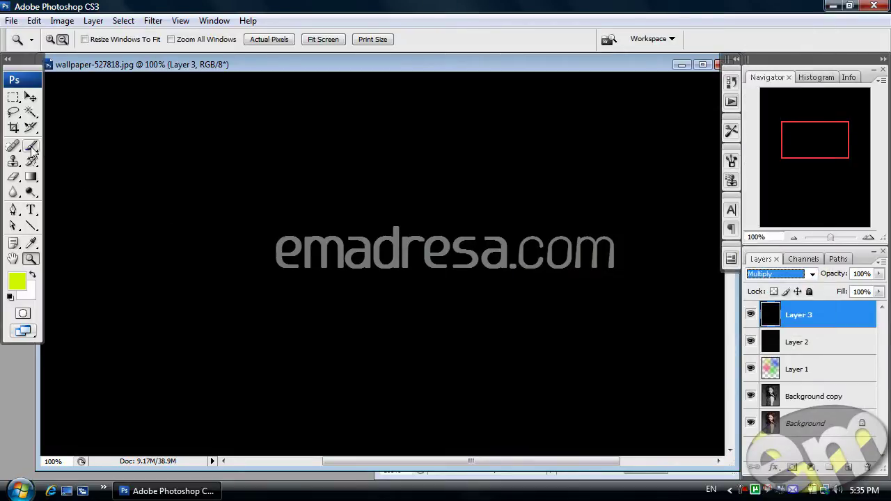
drag(839, 275, 816, 282)
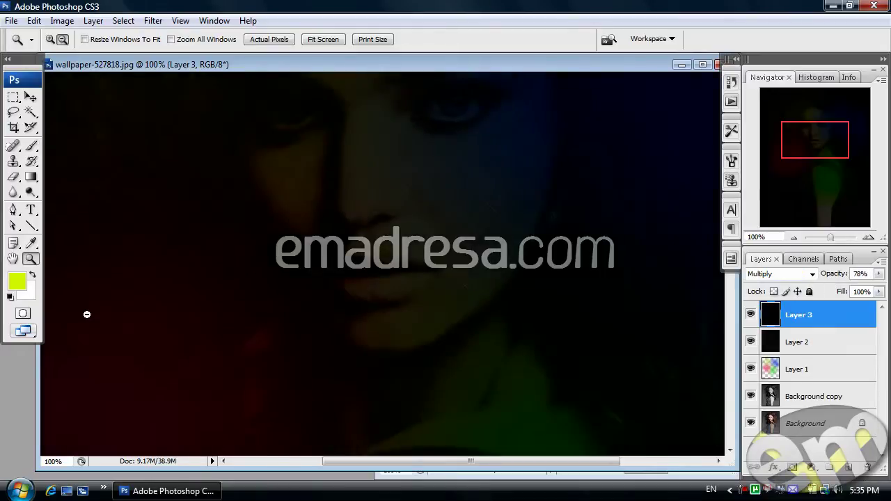
alt+click(334, 273)
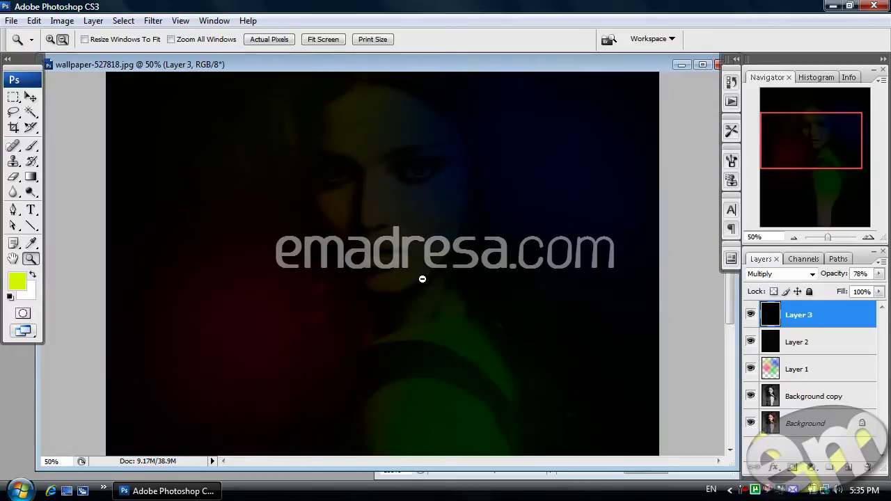
- Zoom out and set up a soft brush of about 960 px at 0% hardness
alt+click(420, 280)
key(b)
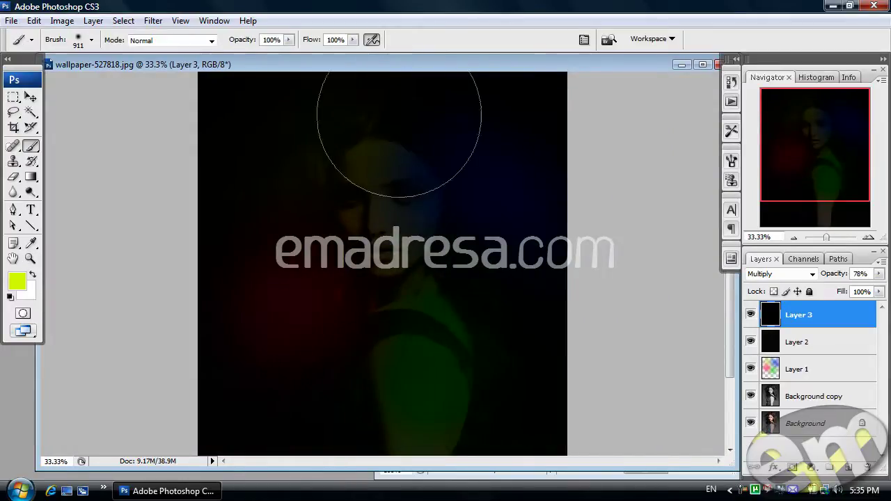
right_click(388, 193)
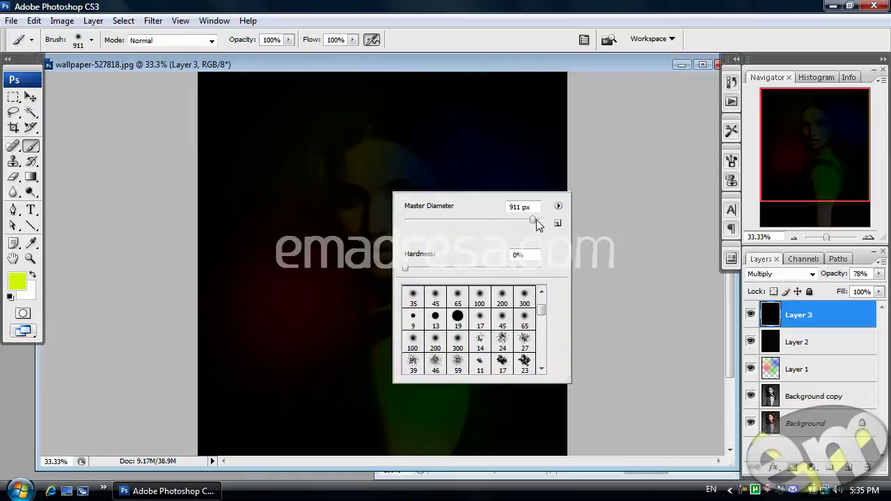
drag(534, 221, 534, 222)
- Paint yellow-green glow over the face, neck and shoulder, raise layer opacity to 100%, view actual pixels
click(383, 195)
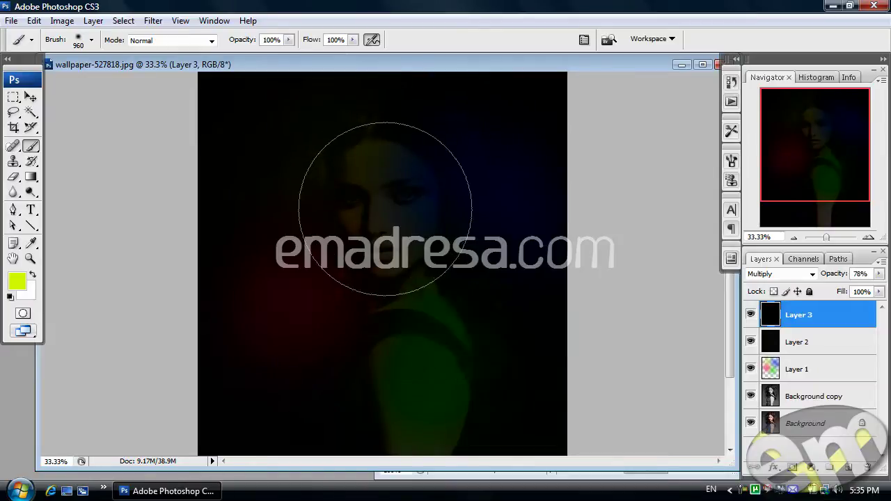
click(384, 195)
click(398, 282)
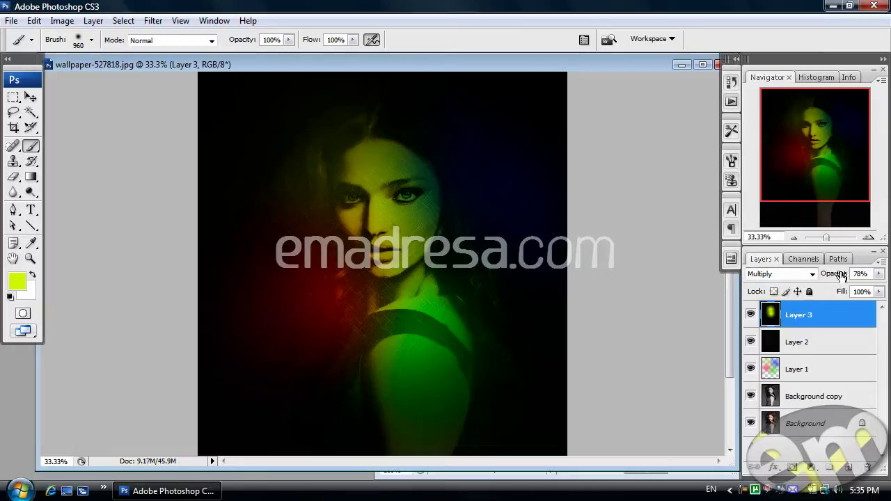
drag(838, 276, 862, 278)
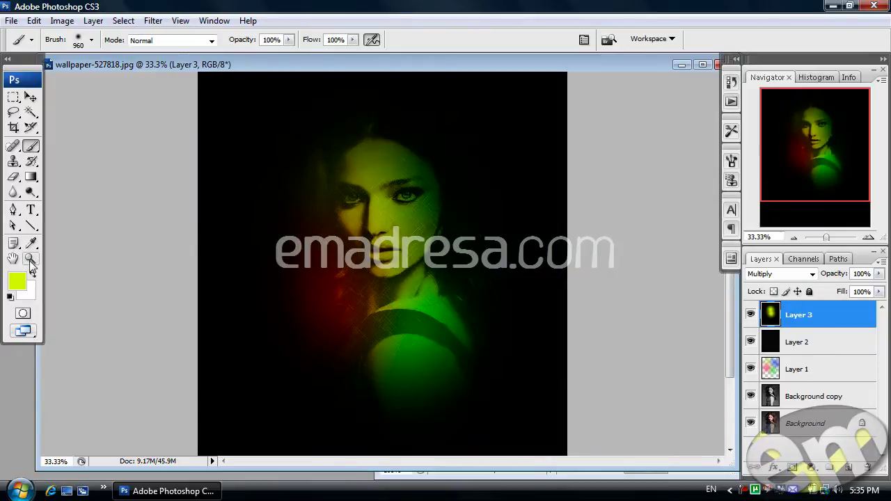
click(30, 258)
click(254, 39)
- Move and narrow the working portrait window so the reference image shows beside it
scroll(410, 273, up, 2)
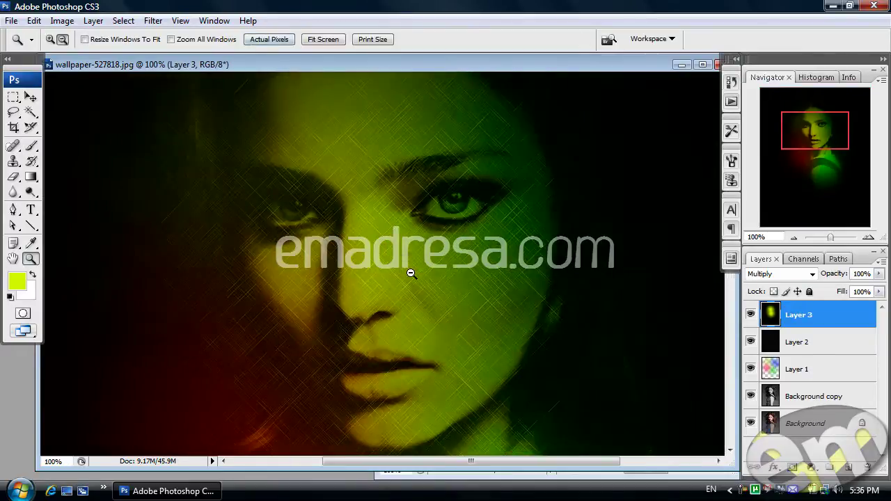
scroll(411, 272, up, 2)
scroll(410, 272, up, 2)
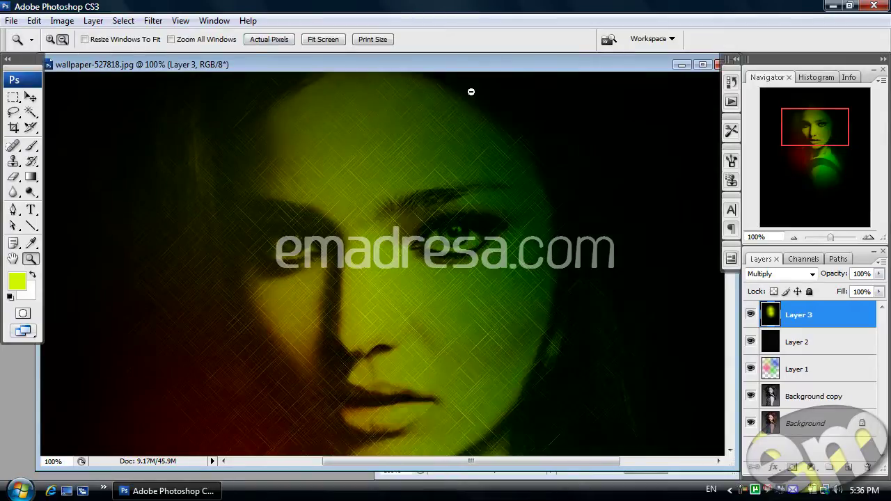
drag(503, 62, 468, 62)
drag(696, 267, 410, 267)
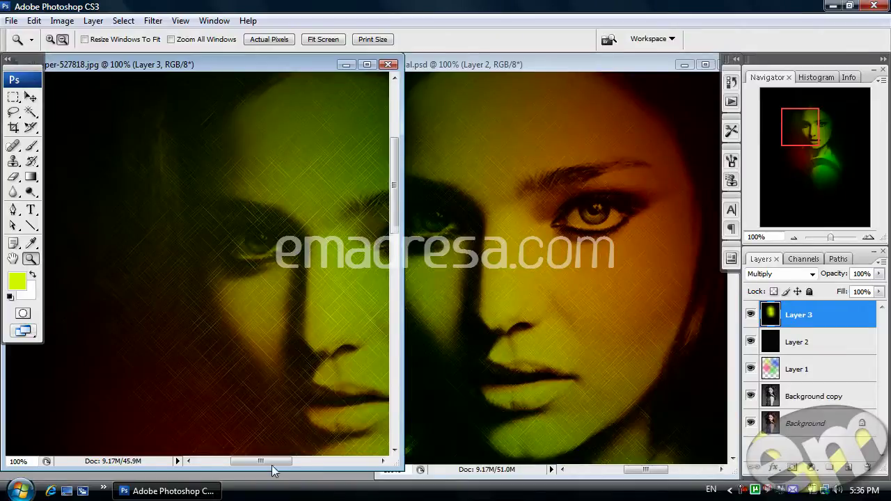
- Pan through both images side by side to compare the glows, red tints and crosshatch detail
drag(271, 463, 286, 468)
drag(394, 194, 396, 219)
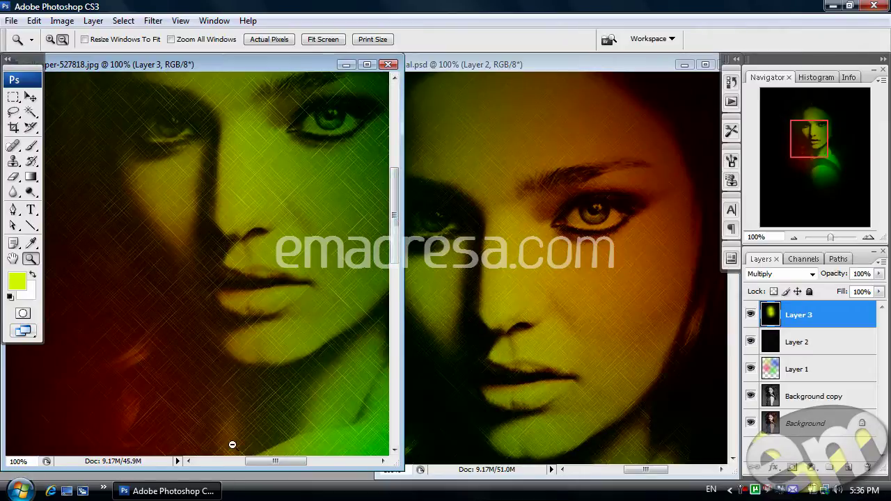
drag(273, 462, 292, 467)
scroll(316, 366, up, 5)
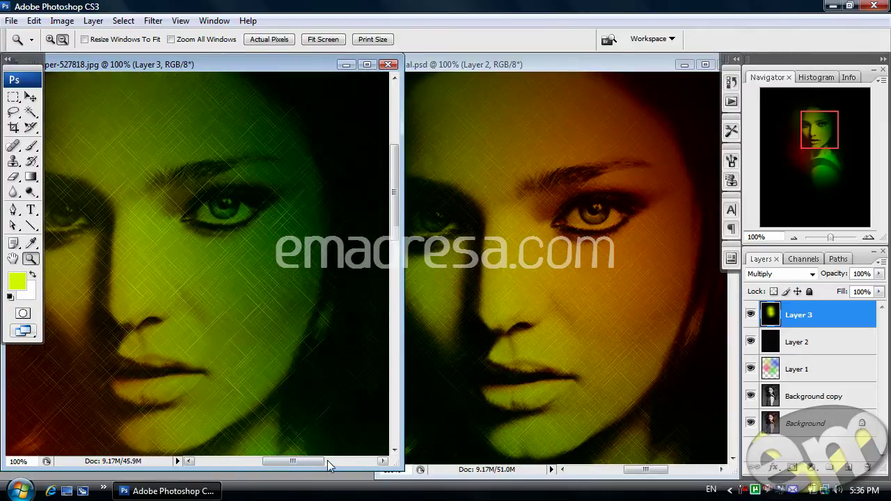
drag(315, 462, 301, 462)
drag(394, 215, 399, 313)
drag(292, 461, 334, 474)
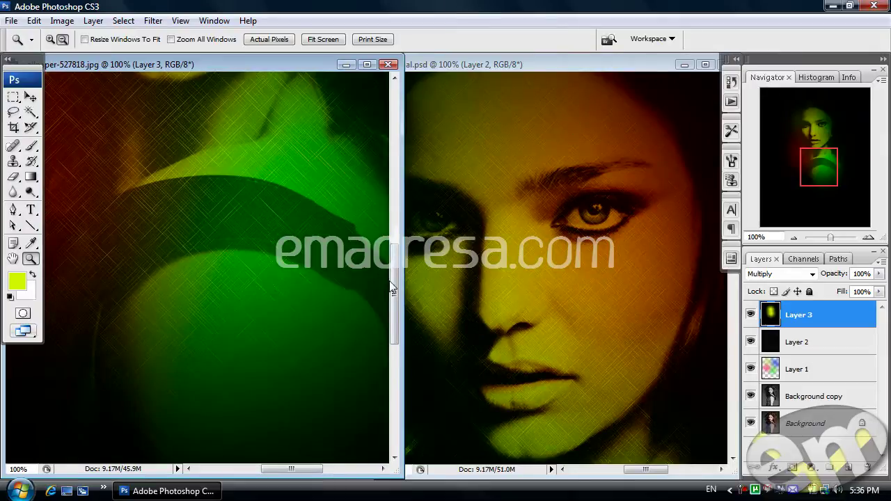
drag(396, 282, 381, 180)
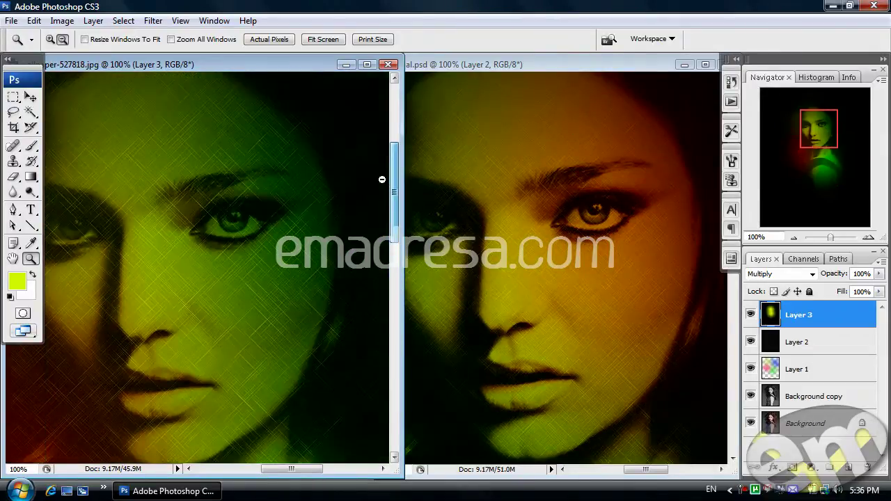